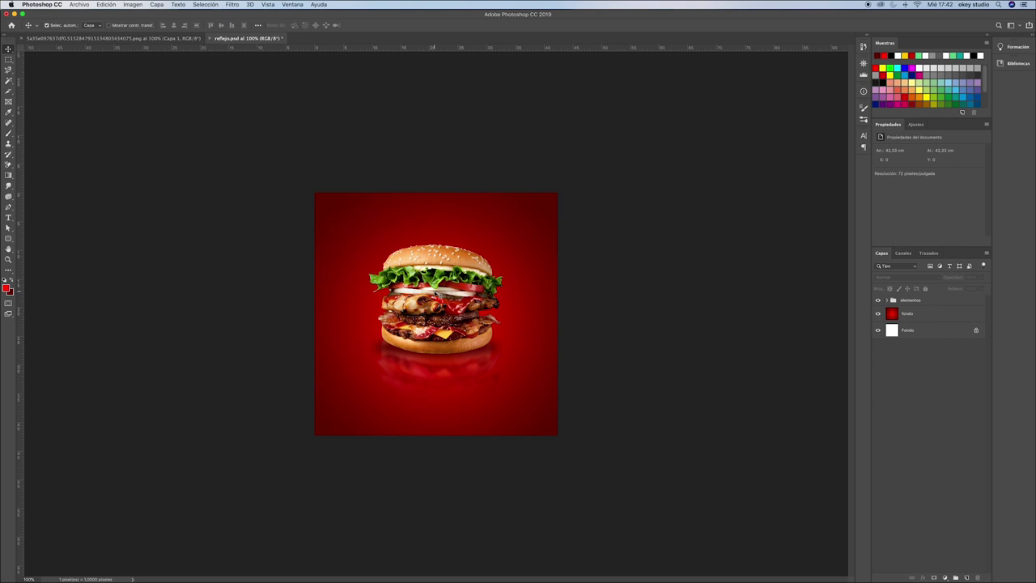
# Open the Archivo (File) menu while the finished burger example reflejo.psd is showing.
pyautogui.click(80, 5)
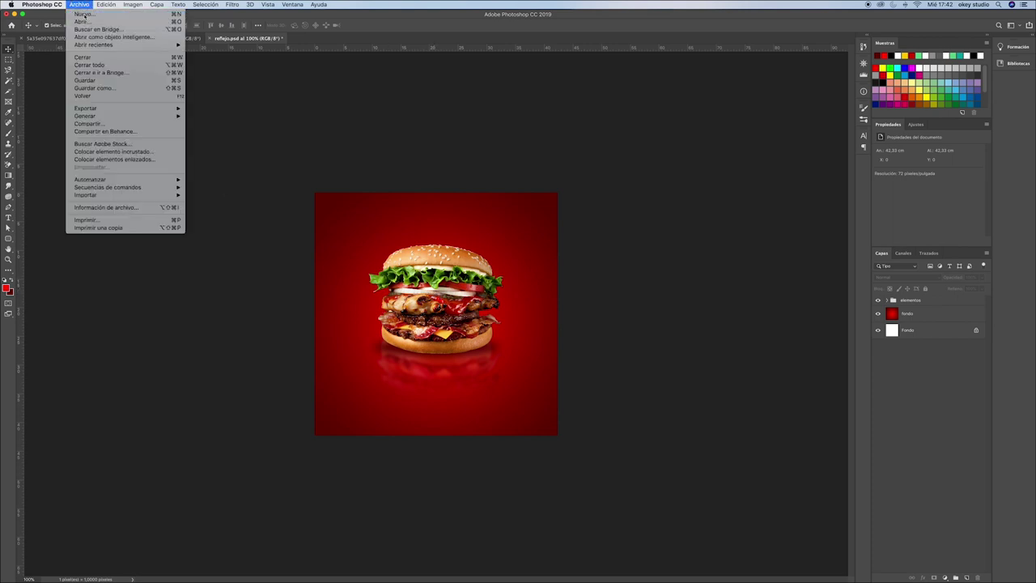
# Create a new white 1000 × 1000 px document named 'efecto reflejo'.
pyautogui.click(84, 15)
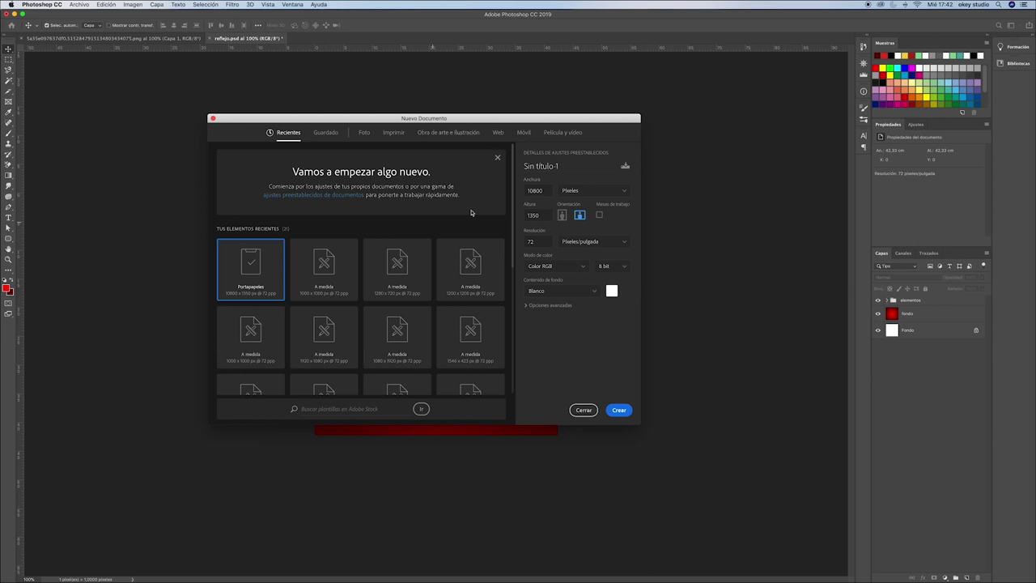
pyautogui.moveTo(505, 123); pyautogui.dragTo(490, 131)
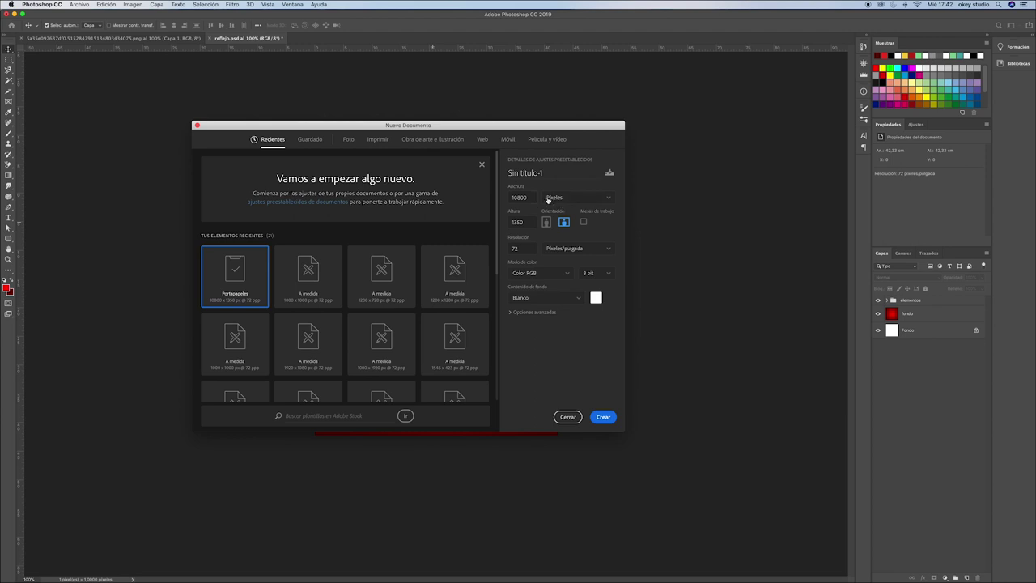
pyautogui.moveTo(545, 172); pyautogui.dragTo(500, 175)
pyautogui.write('efecto reflejo')
pyautogui.moveTo(529, 198); pyautogui.dragTo(509, 197)
pyautogui.write('1000')
pyautogui.press('Tab')
pyautogui.write('1000')
pyautogui.click(603, 417)
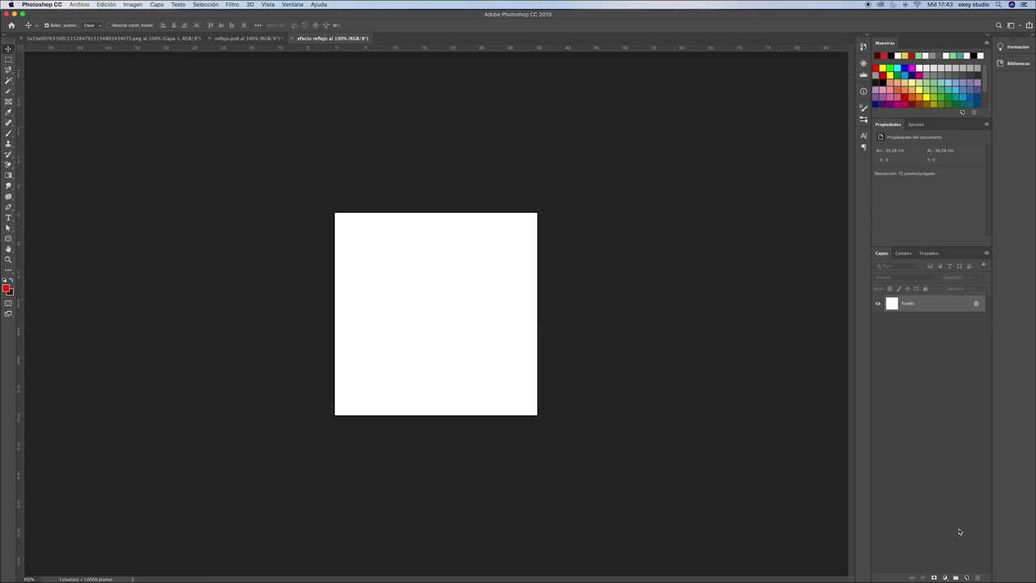
# Add a new empty layer above Fondo and name it 'degrado'.
pyautogui.click(967, 578)
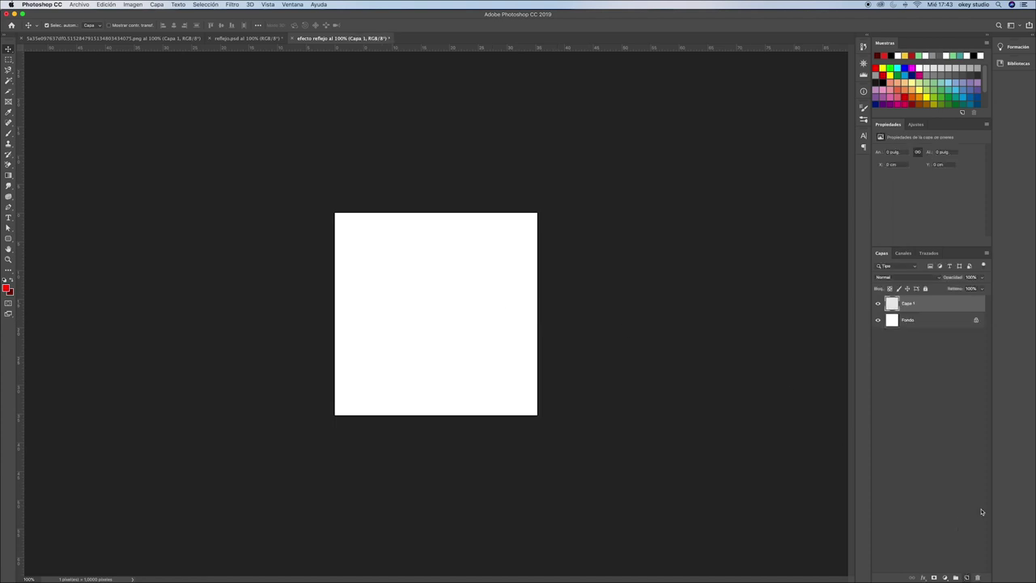
pyautogui.doubleClick(907, 304)
pyautogui.write('ref')
pyautogui.press('Return')
pyautogui.click(562, 284)
# Set the foreground colour to bright red and the background colour to dark red 660000.
pyautogui.click(7, 289)
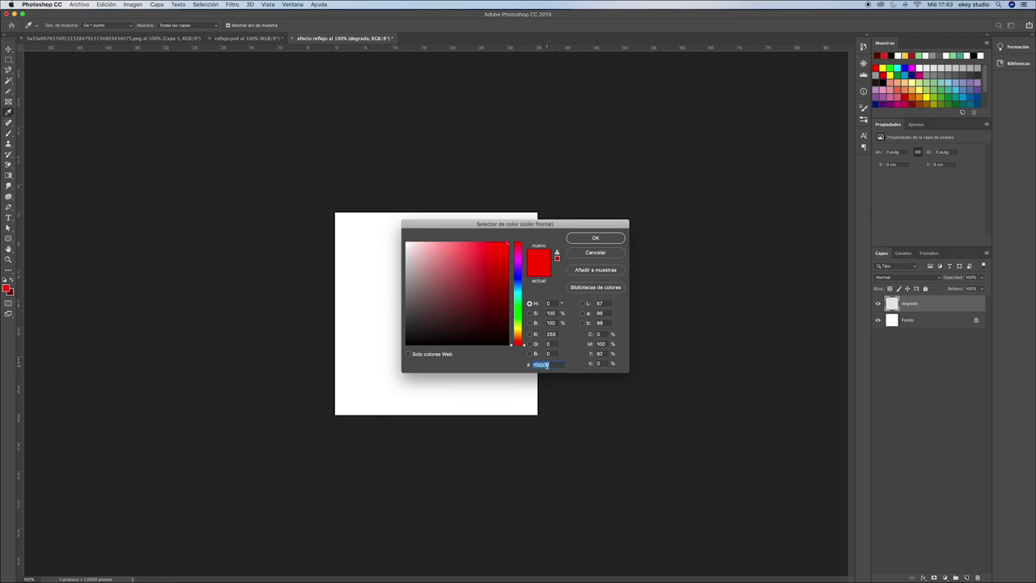
pyautogui.click(586, 239)
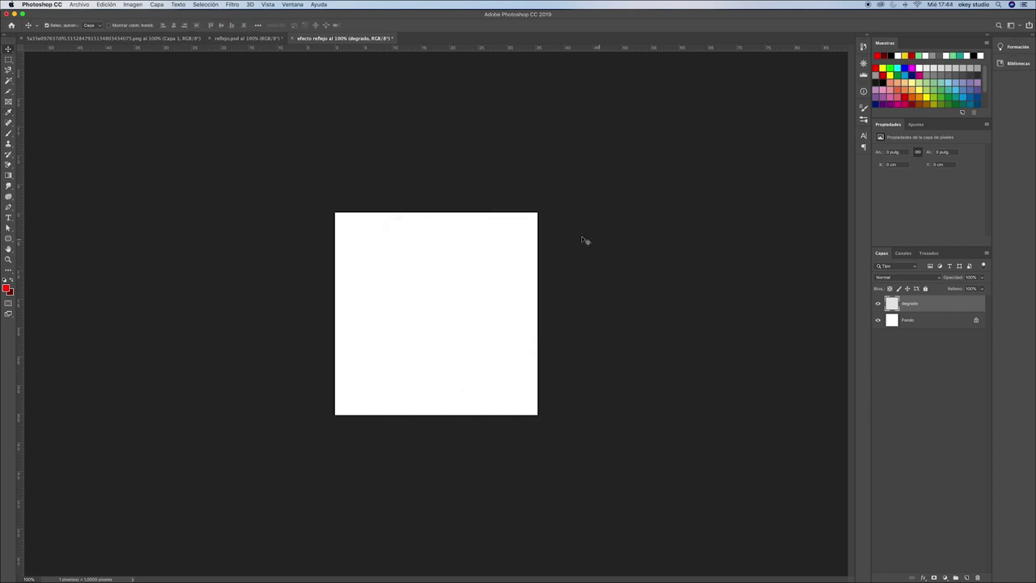
pyautogui.click(11, 293)
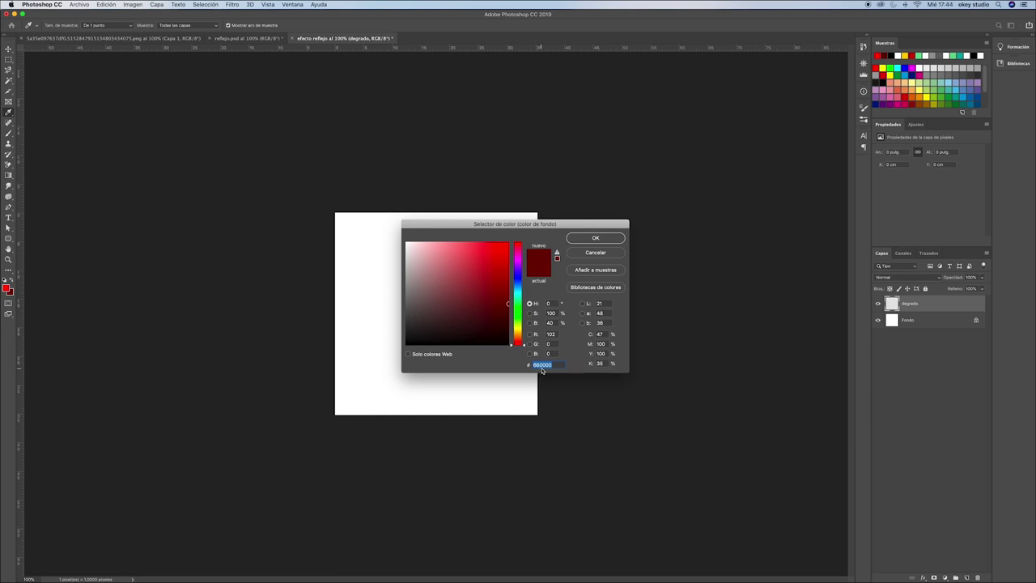
pyautogui.click(596, 237)
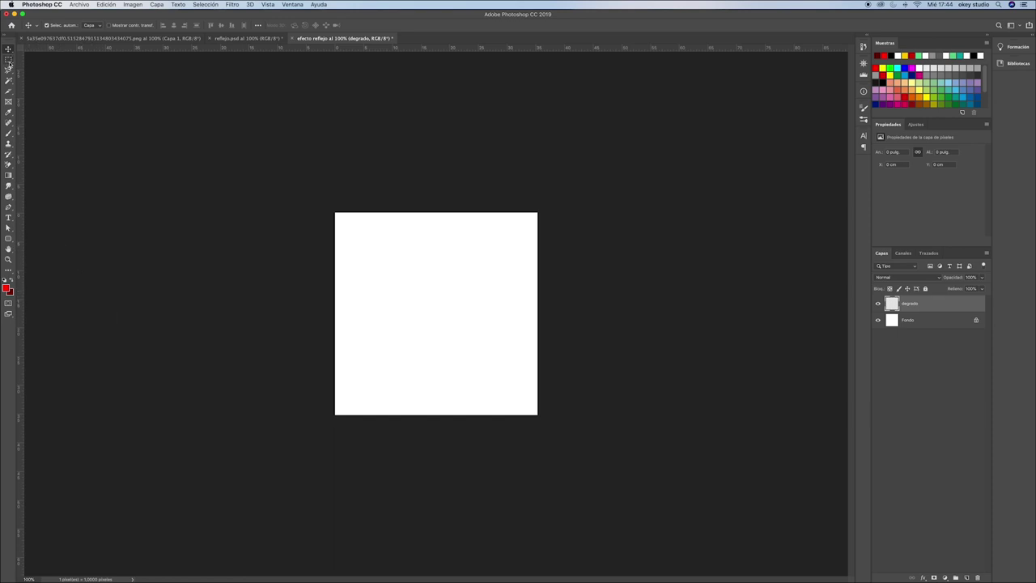
pyautogui.hotkey('shift', 'g')
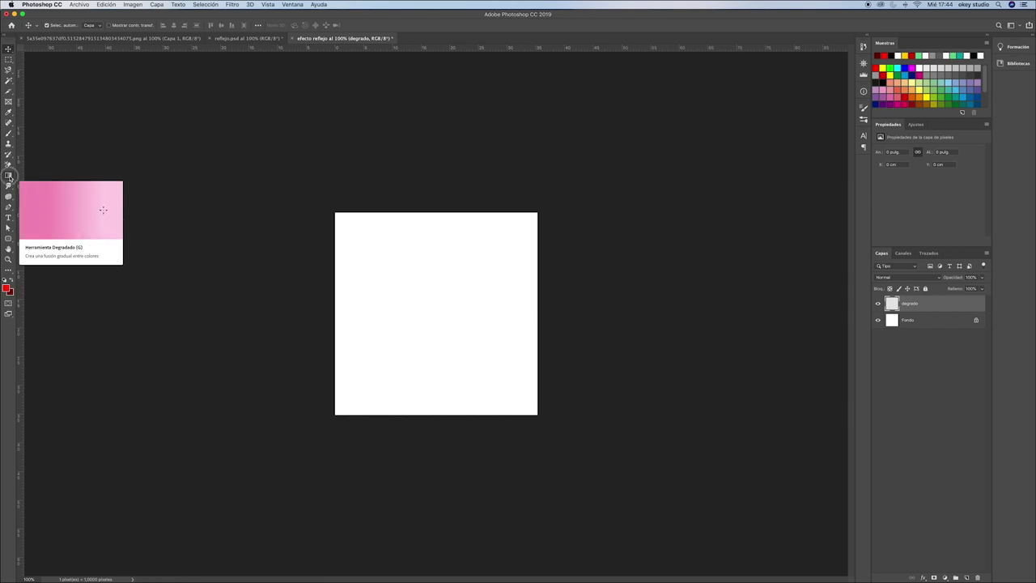
# Fill degrado with a radial red gradient dragged from the canvas centre out past the top edge.
pyautogui.click(9, 175)
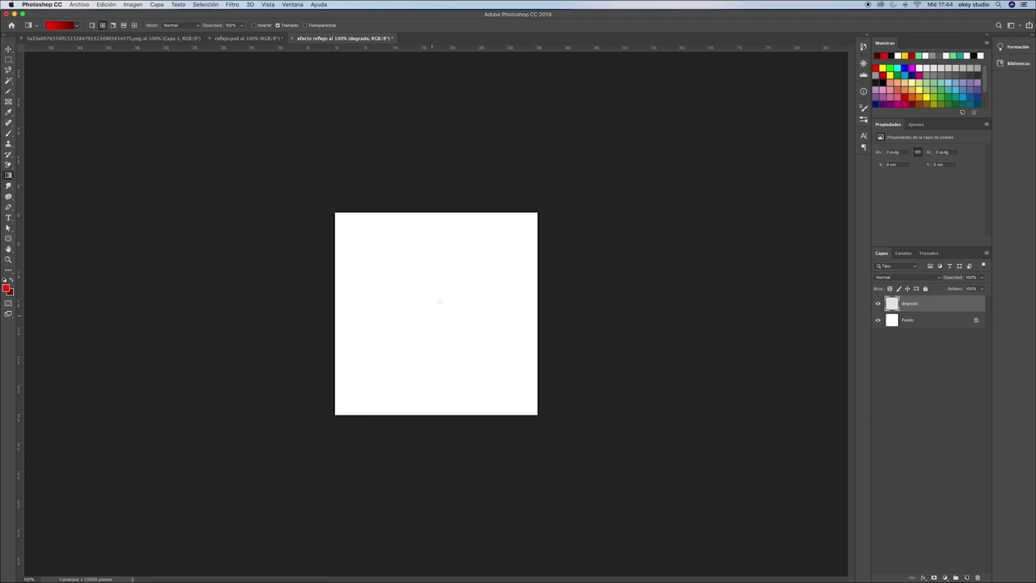
pyautogui.moveTo(435, 312); pyautogui.dragTo(432, 253)
pyautogui.moveTo(433, 254); pyautogui.dragTo(438, 167)
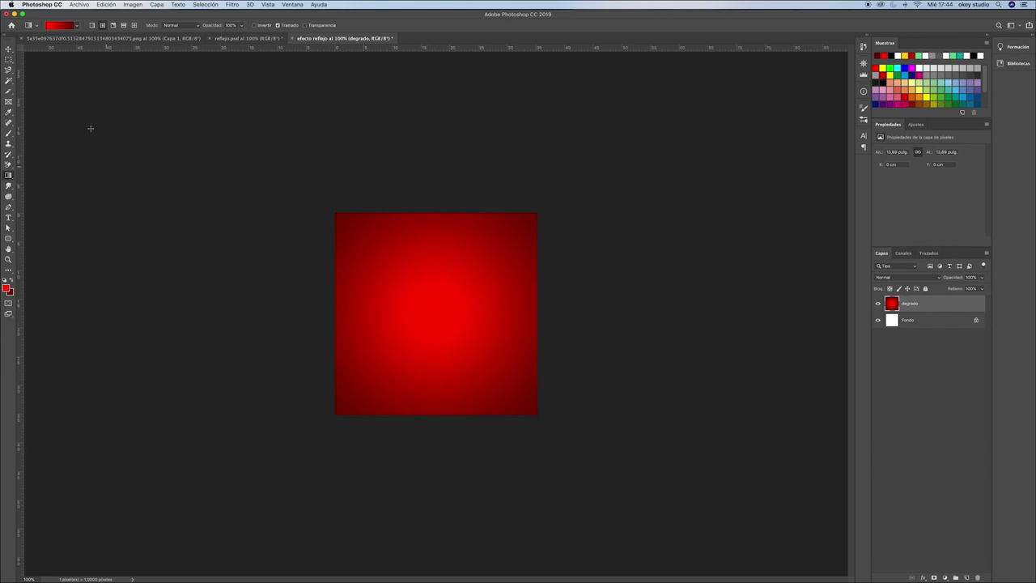
pyautogui.click(8, 49)
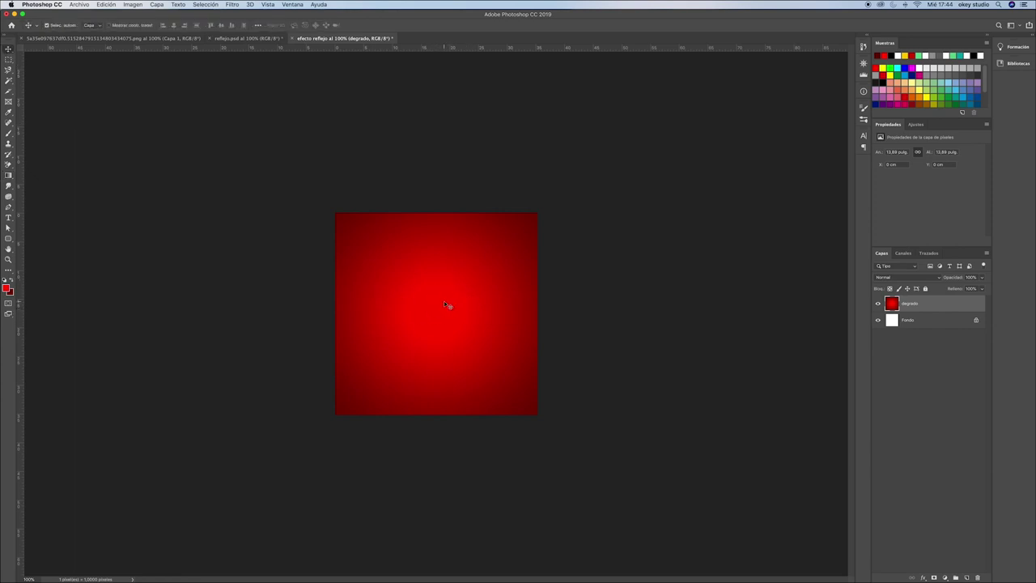
# Drag the burger from its own document onto the efecto reflejo canvas.
pyautogui.click(124, 40)
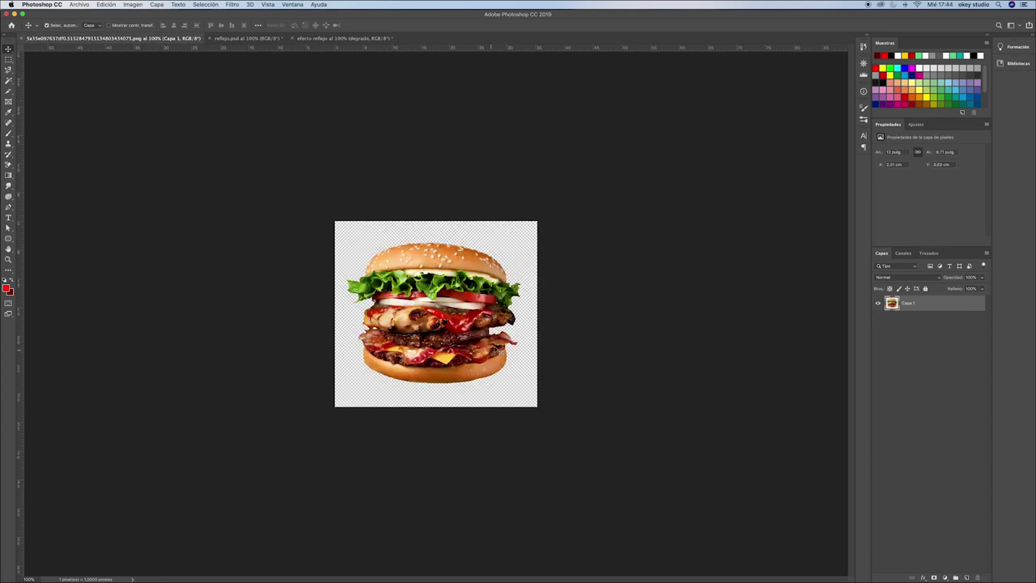
pyautogui.moveTo(435, 320); pyautogui.dragTo(329, 47)
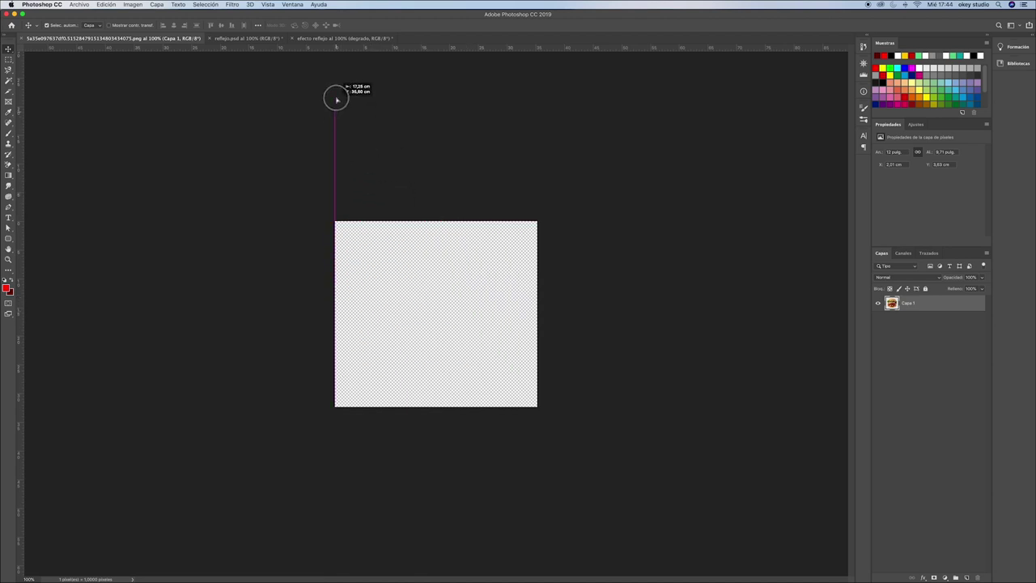
pyautogui.moveTo(330, 47); pyautogui.dragTo(442, 314)
pyautogui.click(586, 312)
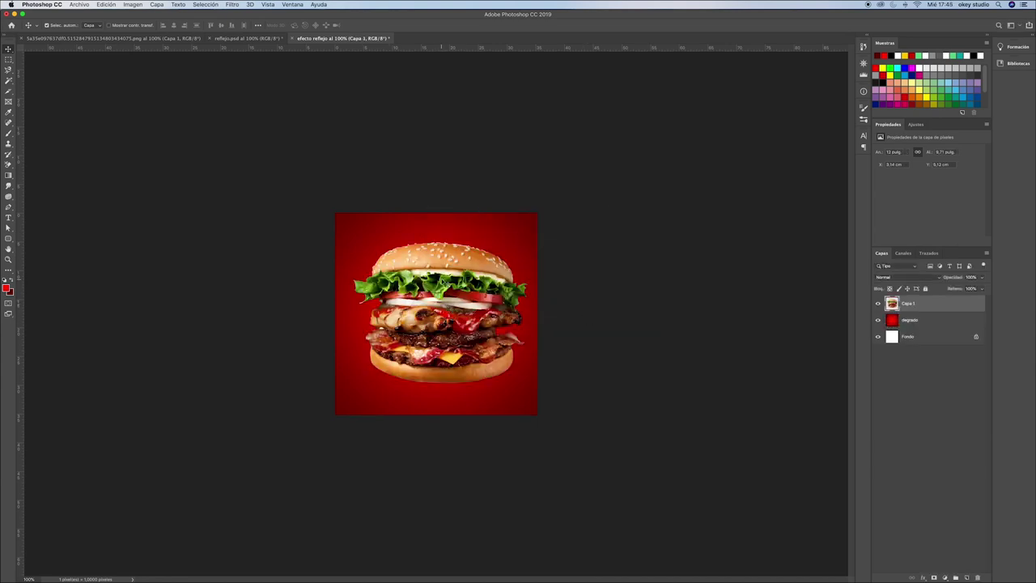
# Rename the burger layer 'imagen principal'.
pyautogui.doubleClick(908, 304)
pyautogui.write('ref')
pyautogui.press('Return')
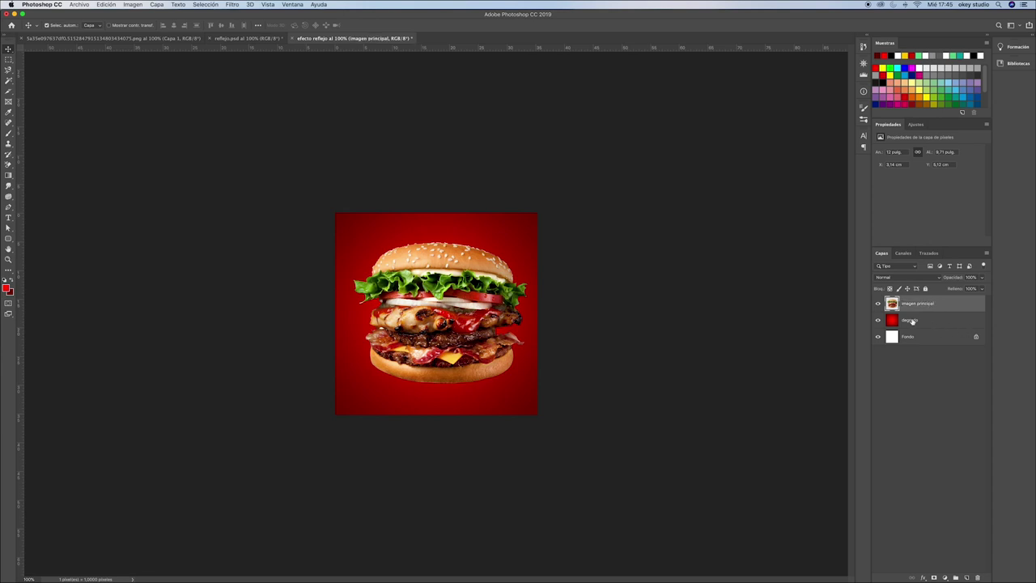
# Select the imagen principal layer above degrado and centre the burger on the gradient.
pyautogui.click(912, 321)
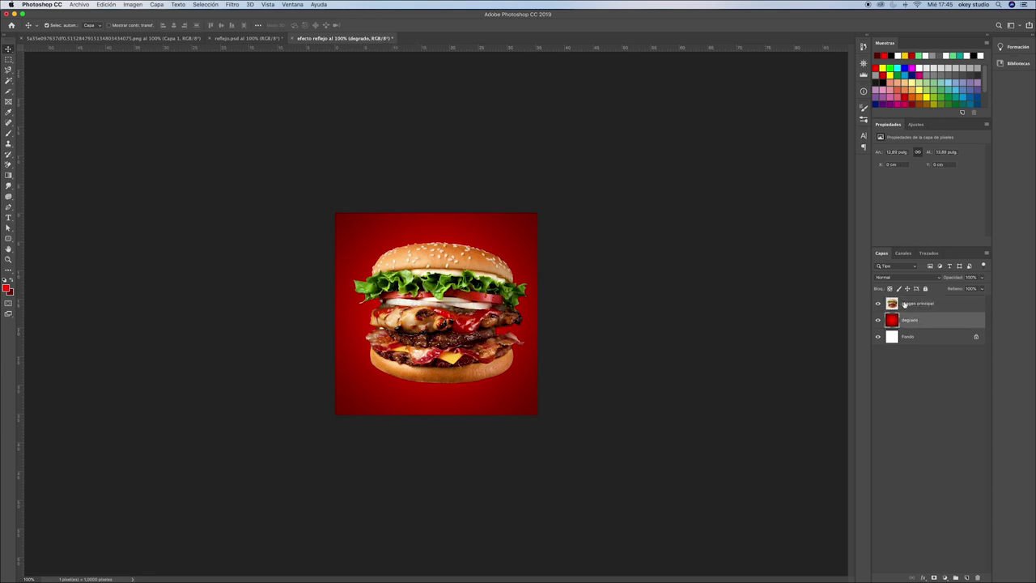
pyautogui.click(906, 305)
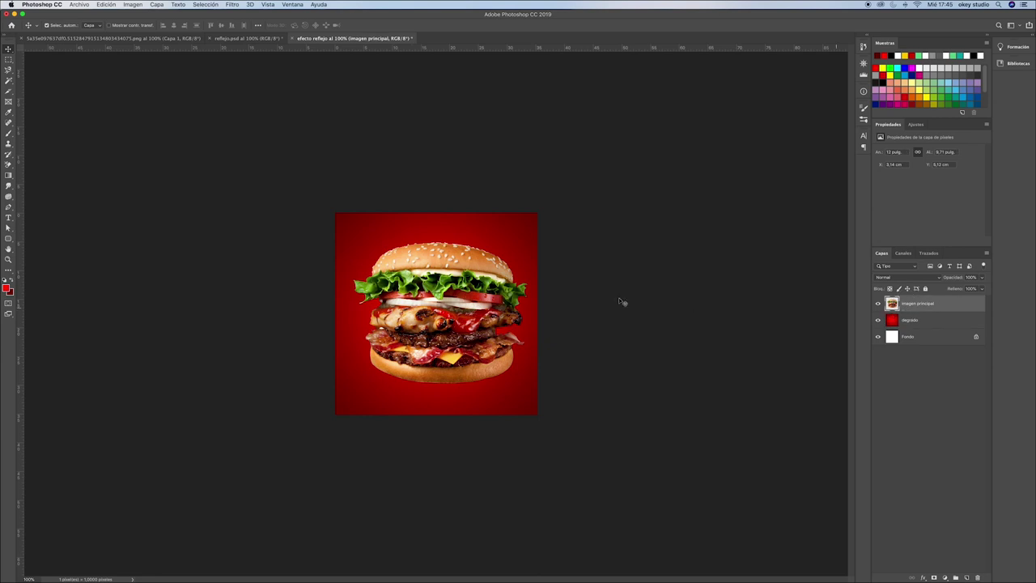
pyautogui.click(914, 322)
pyautogui.click(915, 305)
pyautogui.click(915, 323)
pyautogui.click(914, 304)
pyautogui.moveTo(441, 302); pyautogui.dragTo(442, 305)
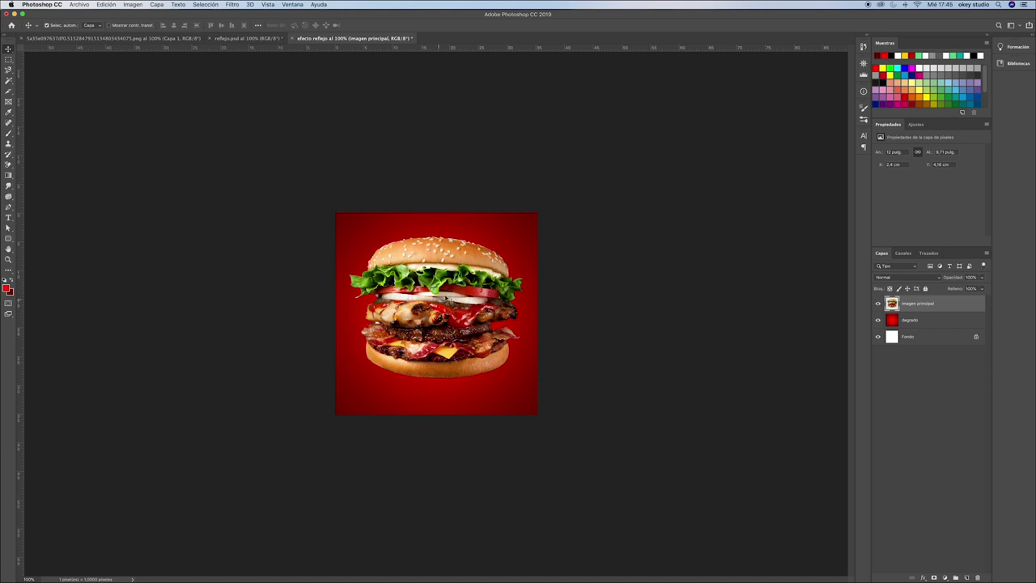
# Scale the burger to about two-thirds size and move it up just above centre.
pyautogui.click(106, 5)
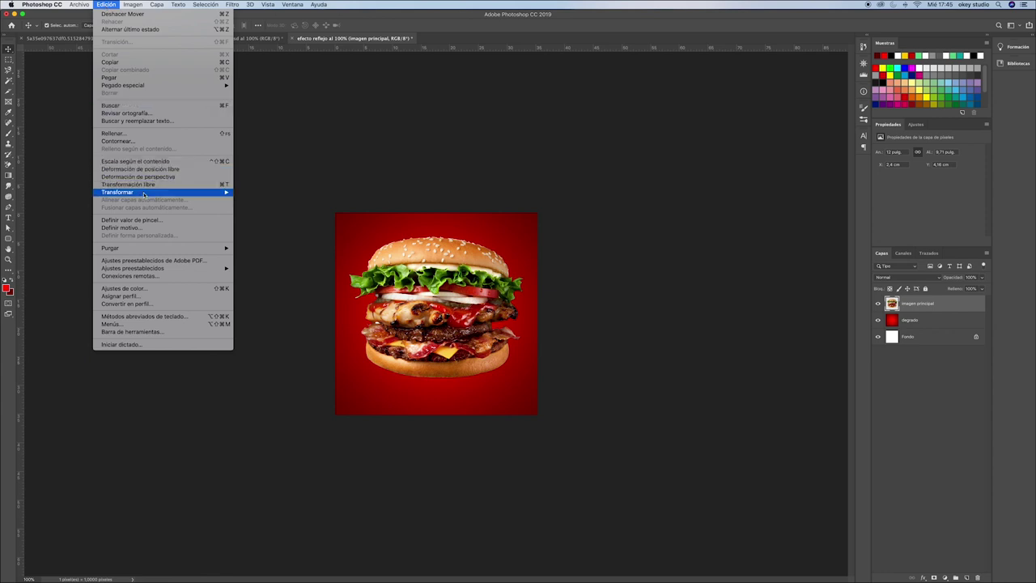
pyautogui.moveTo(130, 192)
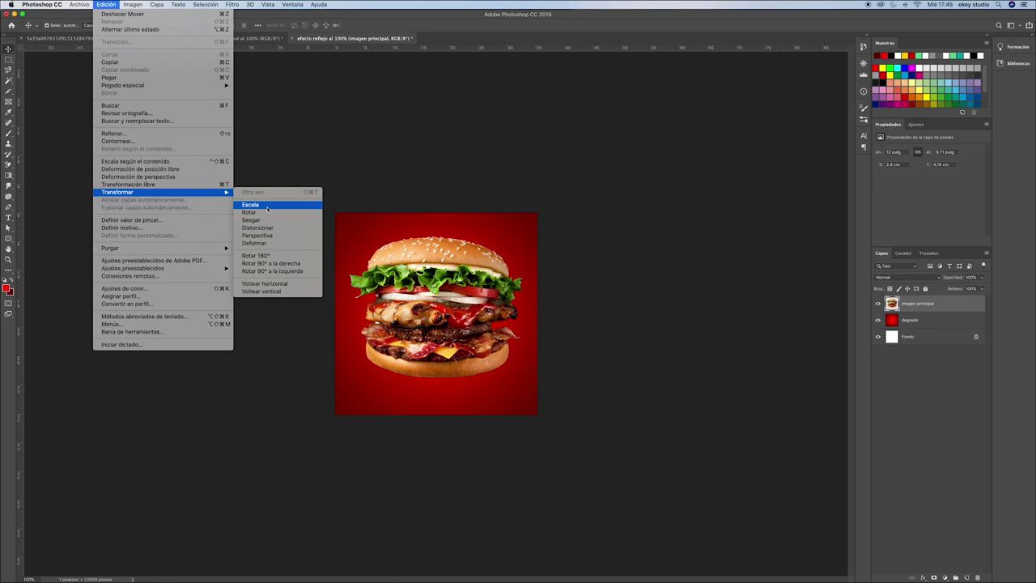
pyautogui.click(267, 207)
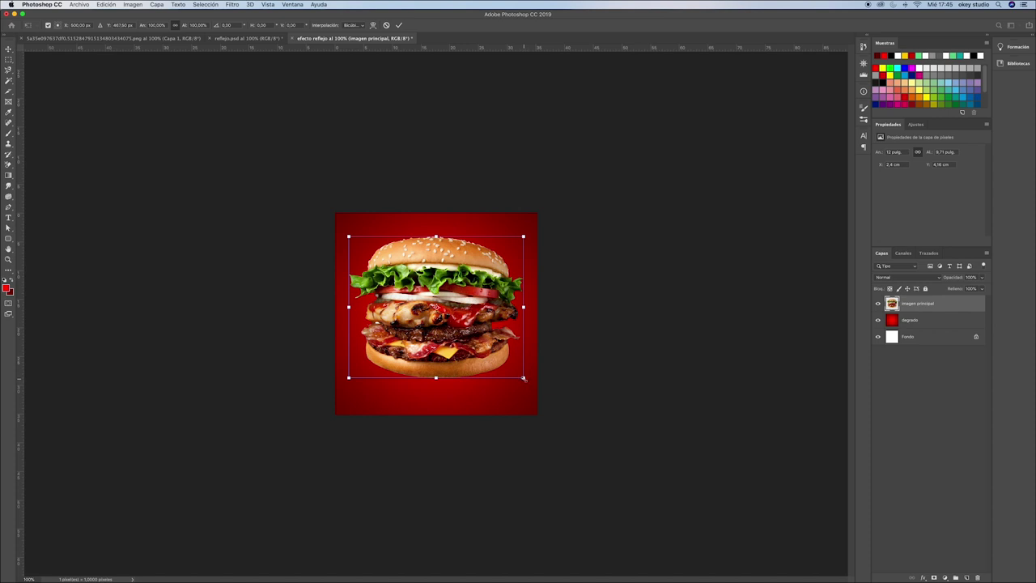
pyautogui.moveTo(524, 378); pyautogui.dragTo(496, 354)
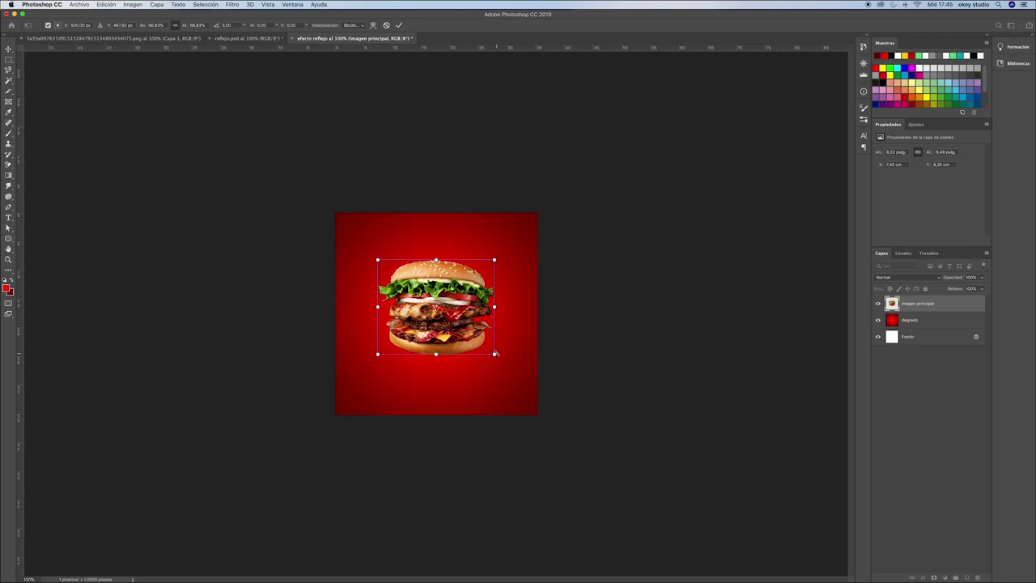
pyautogui.press('Return')
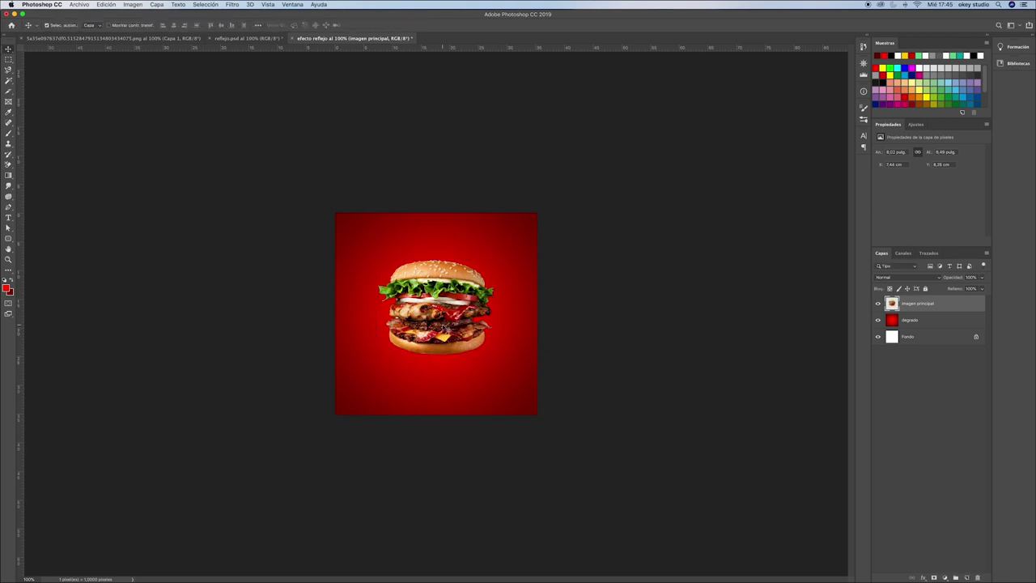
pyautogui.moveTo(443, 326); pyautogui.dragTo(442, 309)
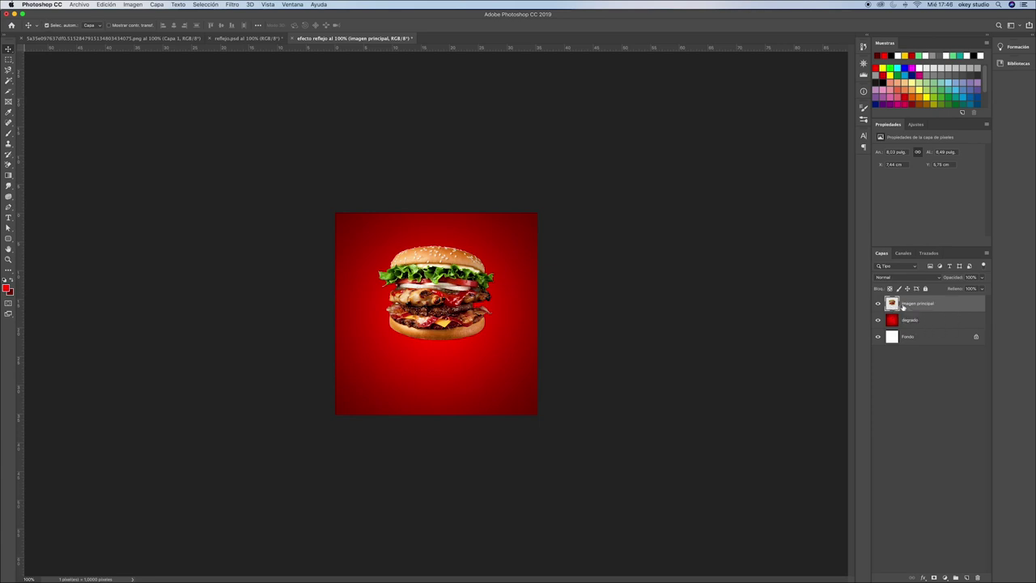
# Duplicate the burger layer, name the copy 'reflejo', and place it below imagen principal.
pyautogui.press('super+j')
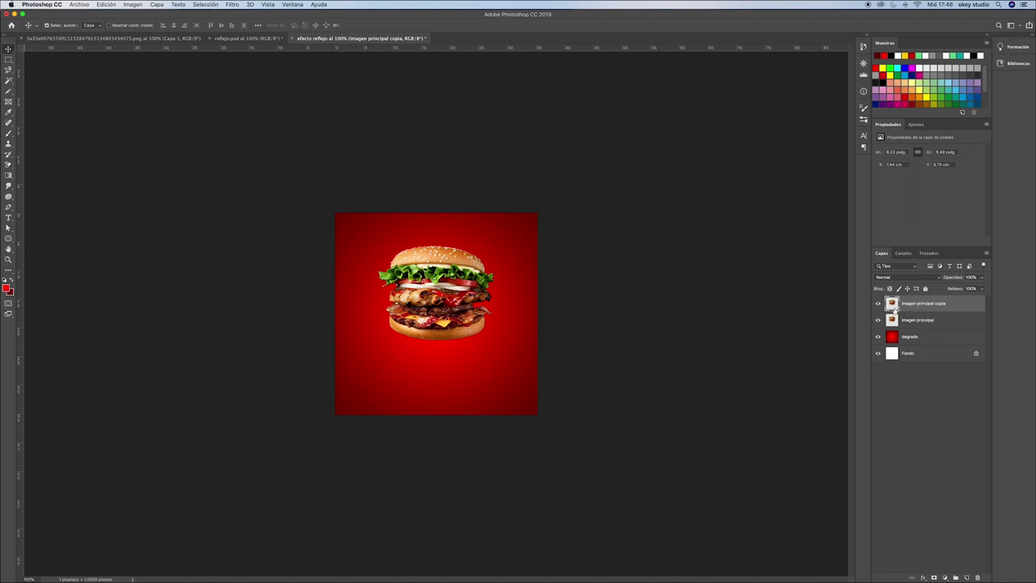
pyautogui.doubleClick(913, 304)
pyautogui.write('reflejo')
pyautogui.press('Return')
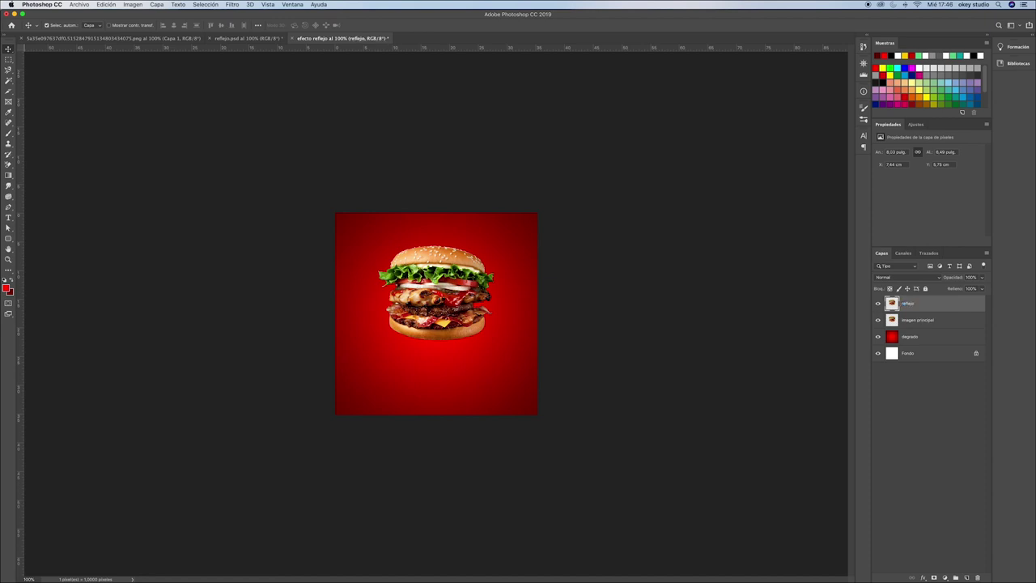
pyautogui.moveTo(921, 307); pyautogui.dragTo(919, 322)
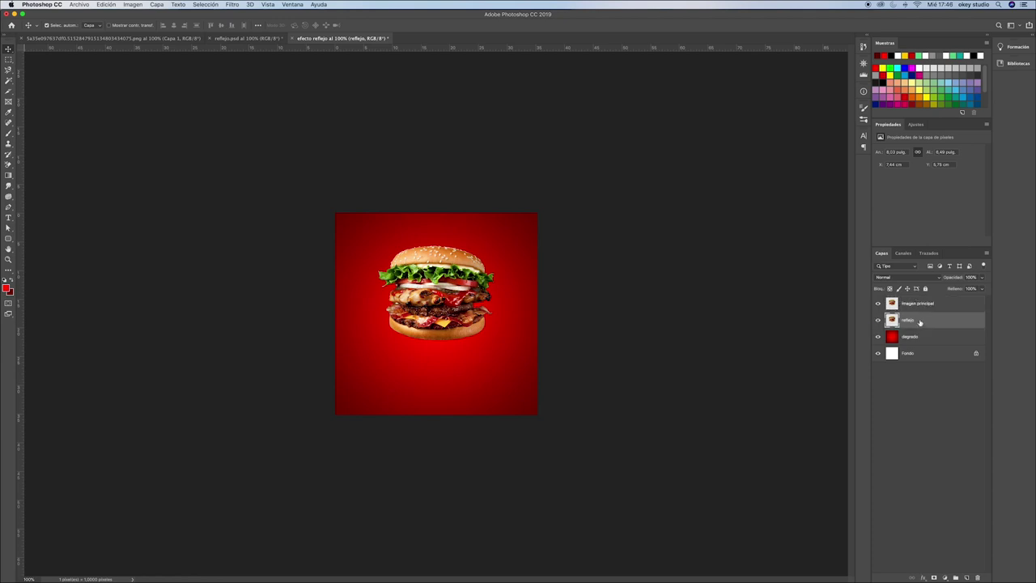
pyautogui.click(916, 306)
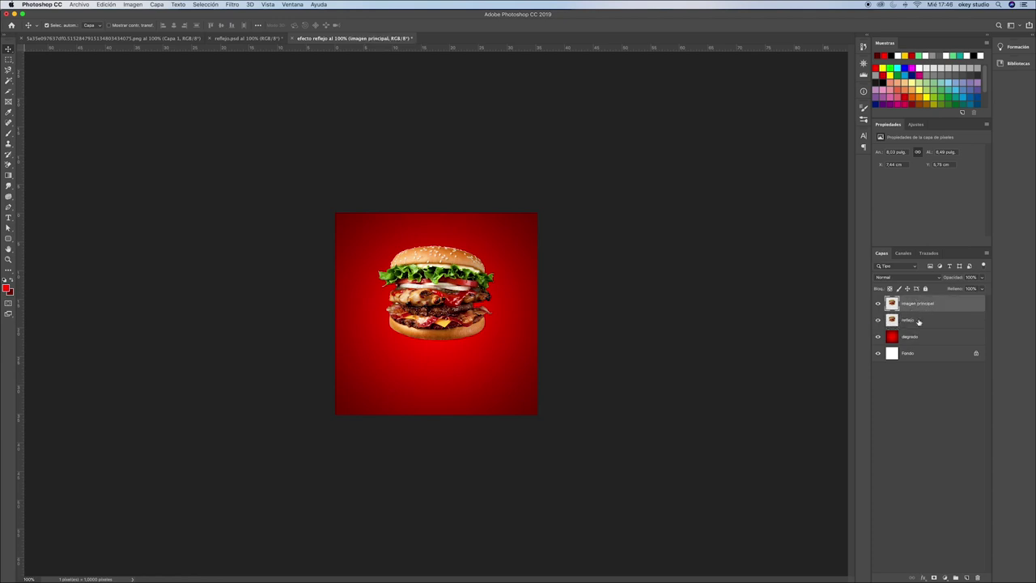
pyautogui.click(913, 321)
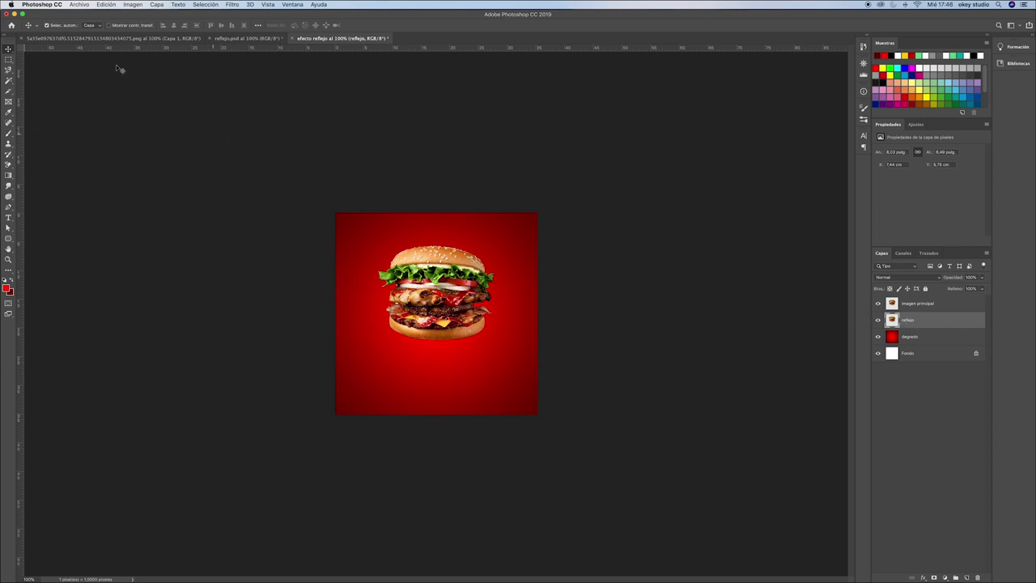
# Flip the reflejo layer vertically and move it down beneath the original burger.
pyautogui.click(106, 5)
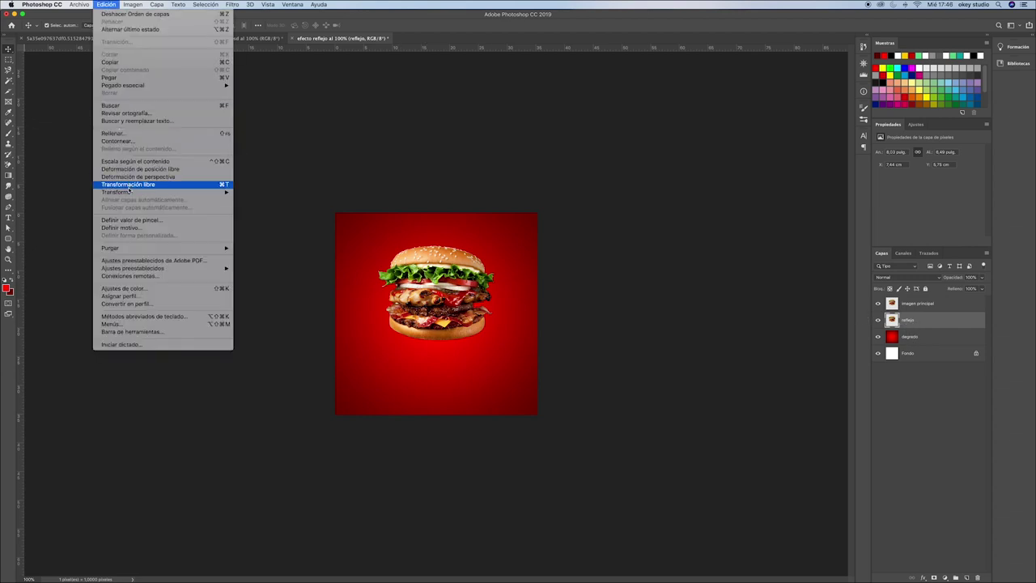
pyautogui.moveTo(118, 191)
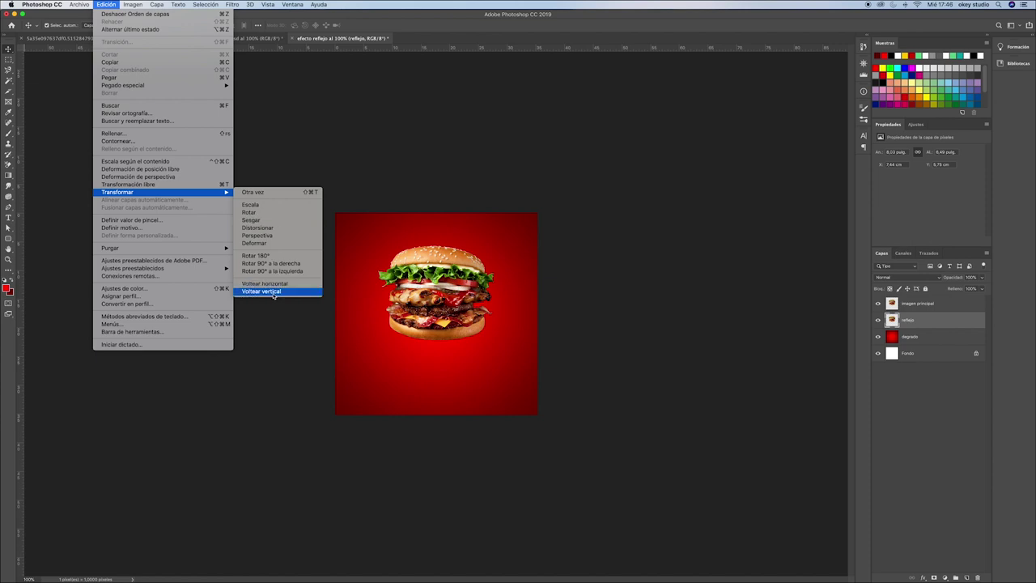
pyautogui.click(274, 293)
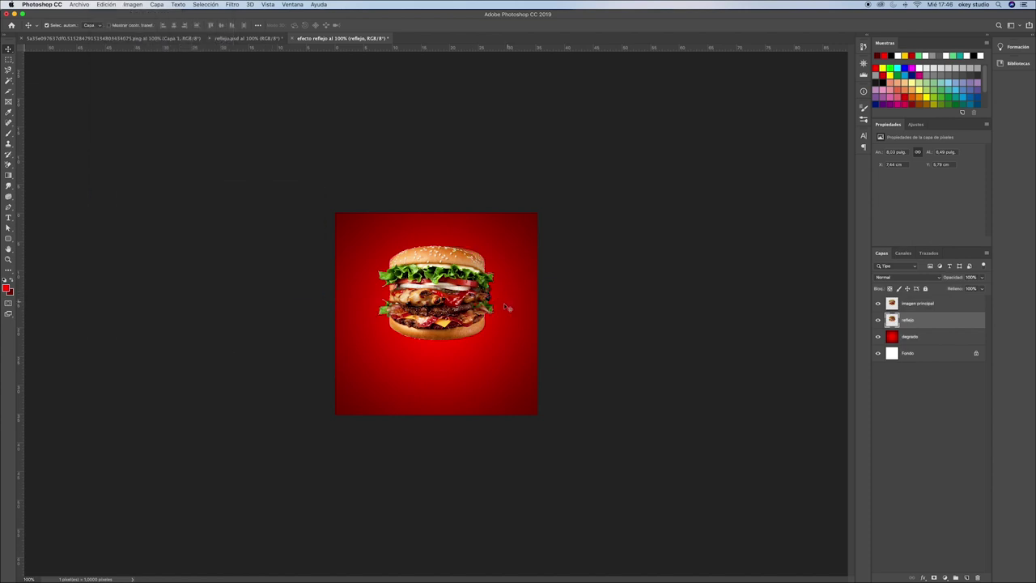
pyautogui.moveTo(481, 256); pyautogui.dragTo(480, 340)
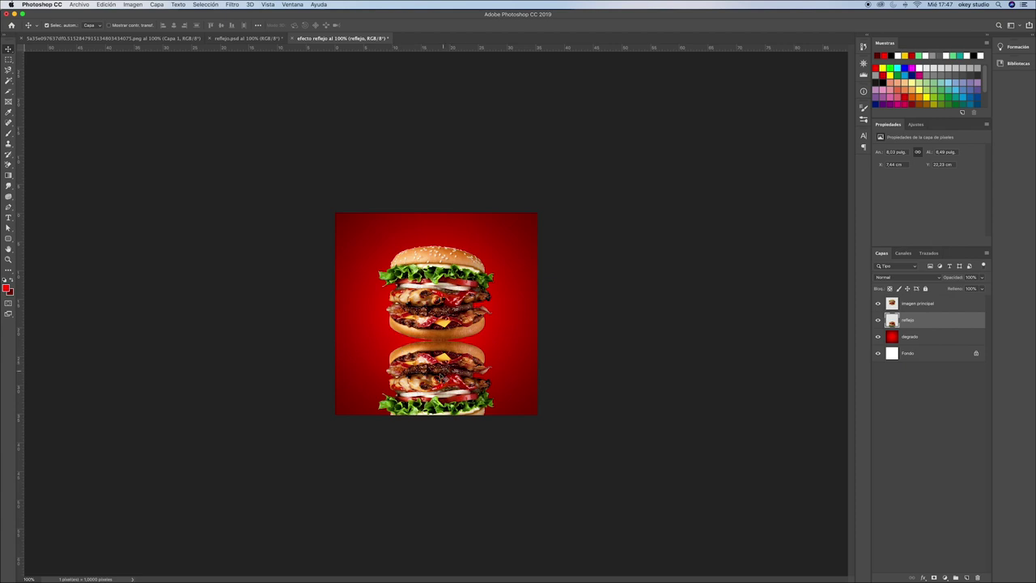
pyautogui.click(106, 6)
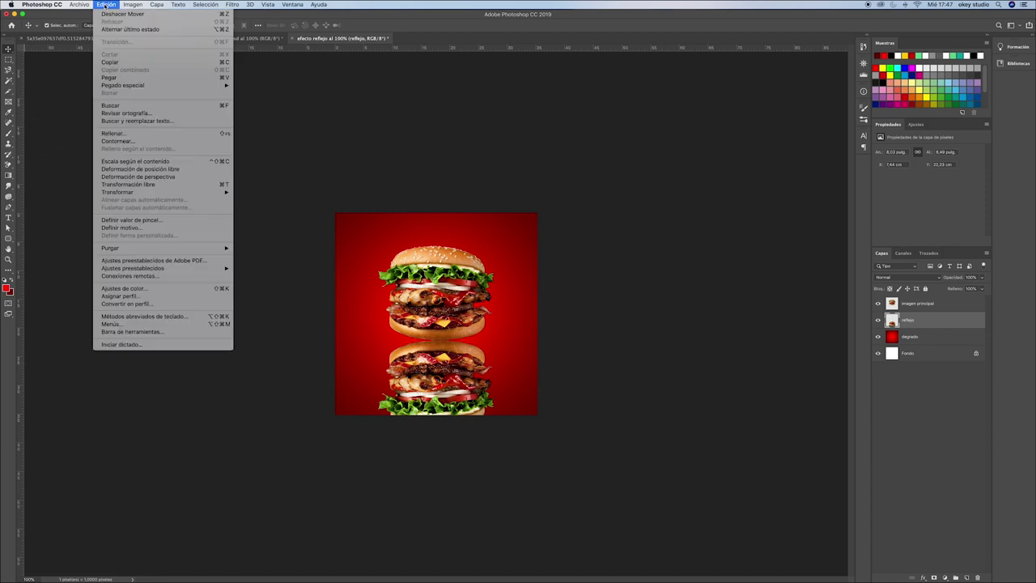
pyautogui.moveTo(117, 191)
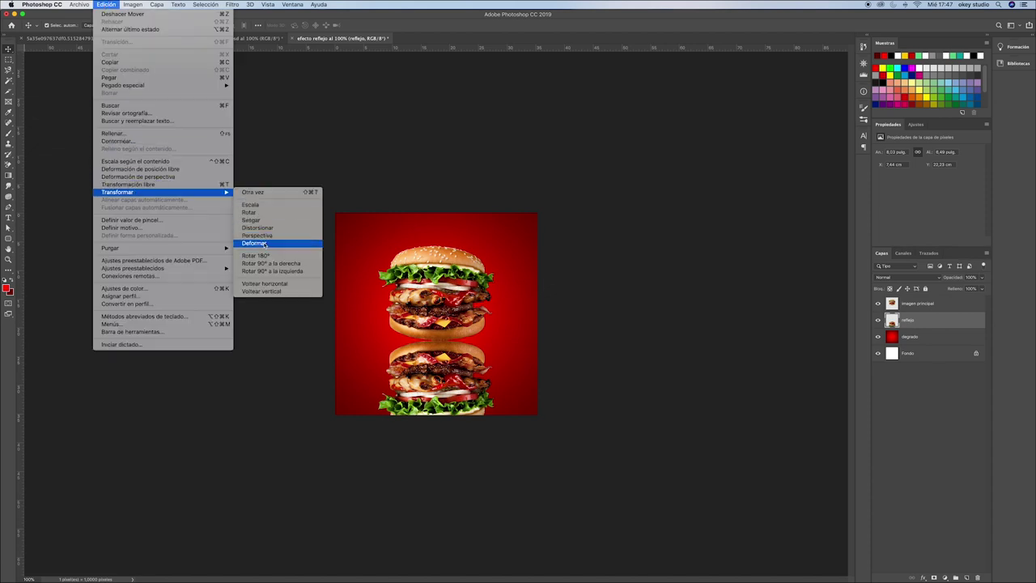
# Warp the reflection by pulling its top edge down, then slide it up against the original.
pyautogui.click(264, 244)
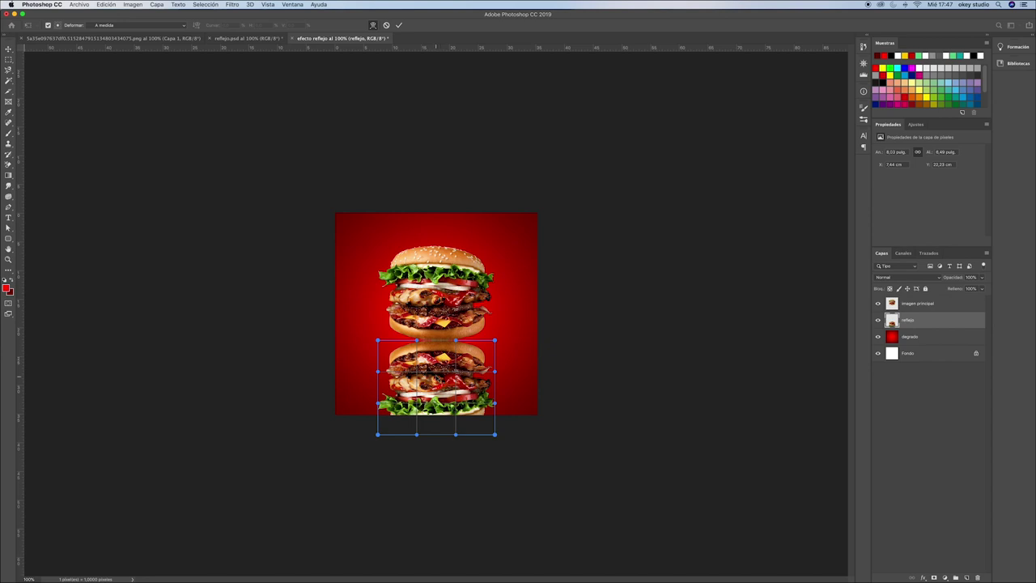
pyautogui.moveTo(438, 375); pyautogui.dragTo(435, 387)
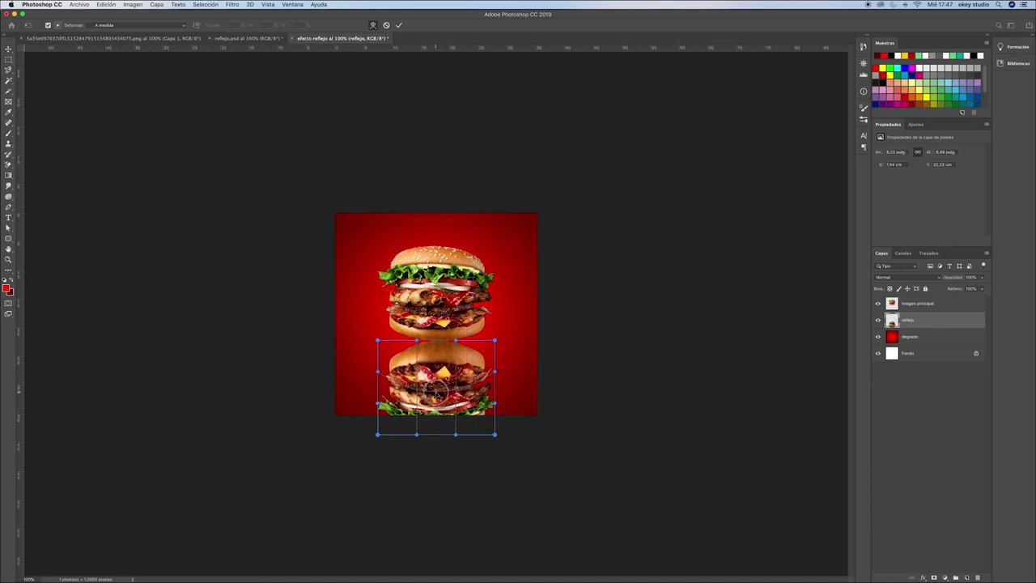
pyautogui.moveTo(436, 392); pyautogui.dragTo(437, 393)
pyautogui.moveTo(435, 343); pyautogui.dragTo(436, 377)
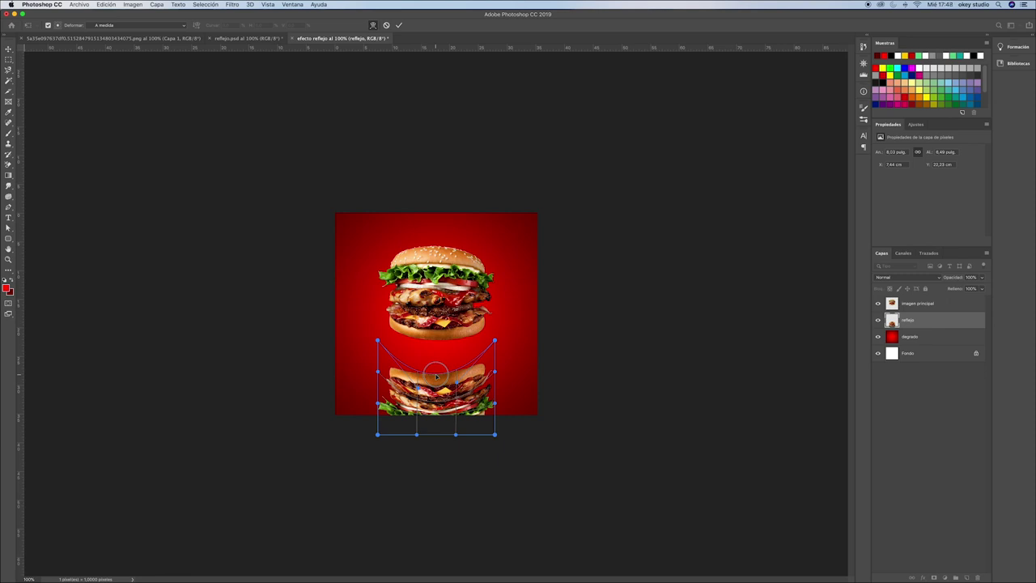
pyautogui.press('Return')
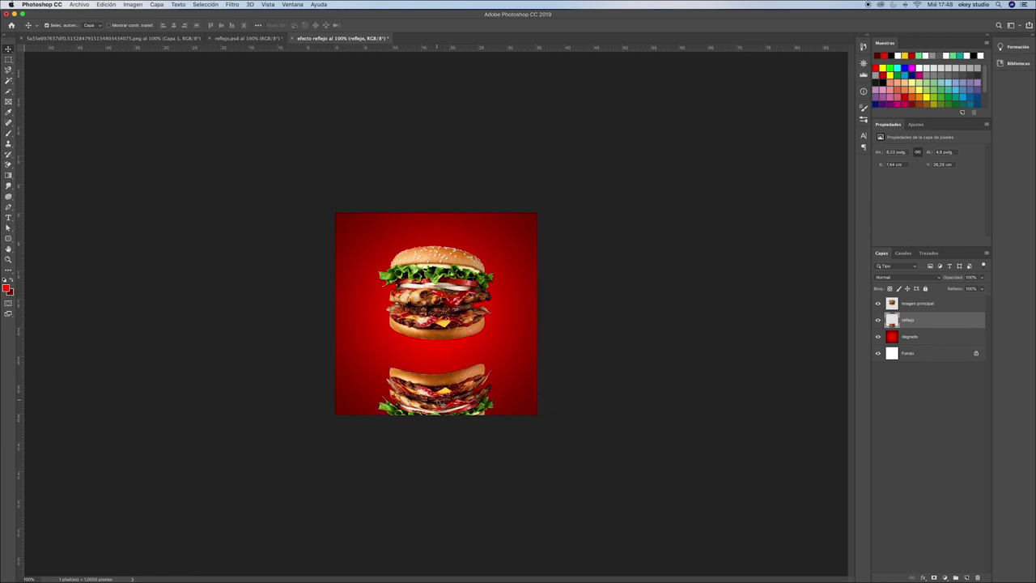
pyautogui.moveTo(441, 399); pyautogui.dragTo(441, 371)
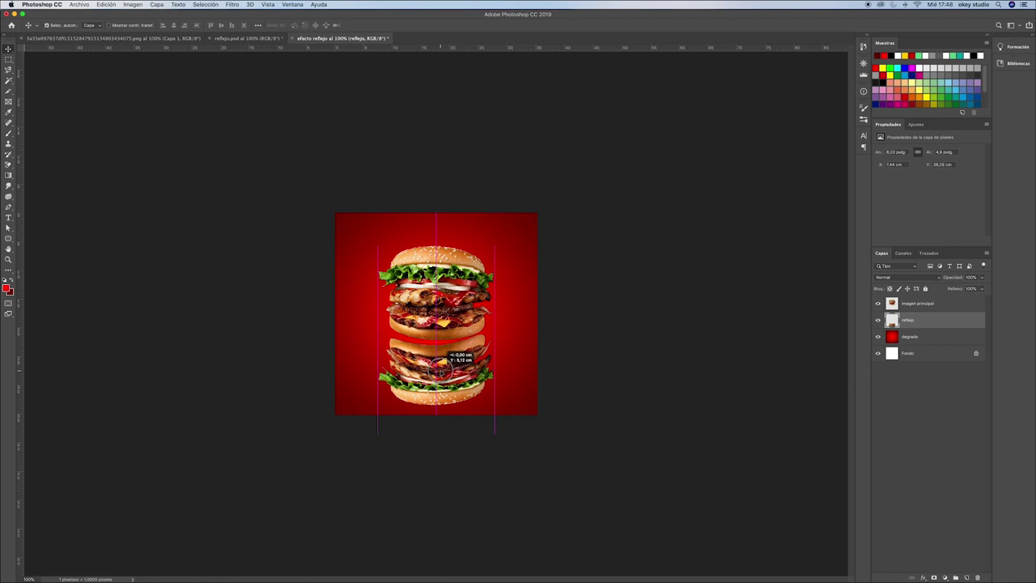
pyautogui.moveTo(441, 366); pyautogui.dragTo(444, 377)
# Nudge the reflejo layer with Shift+arrow keys to Y 20 cm, then zoom to 200%.
pyautogui.hotkey('shift', 'Up')
pyautogui.hotkey('shift', 'Up')
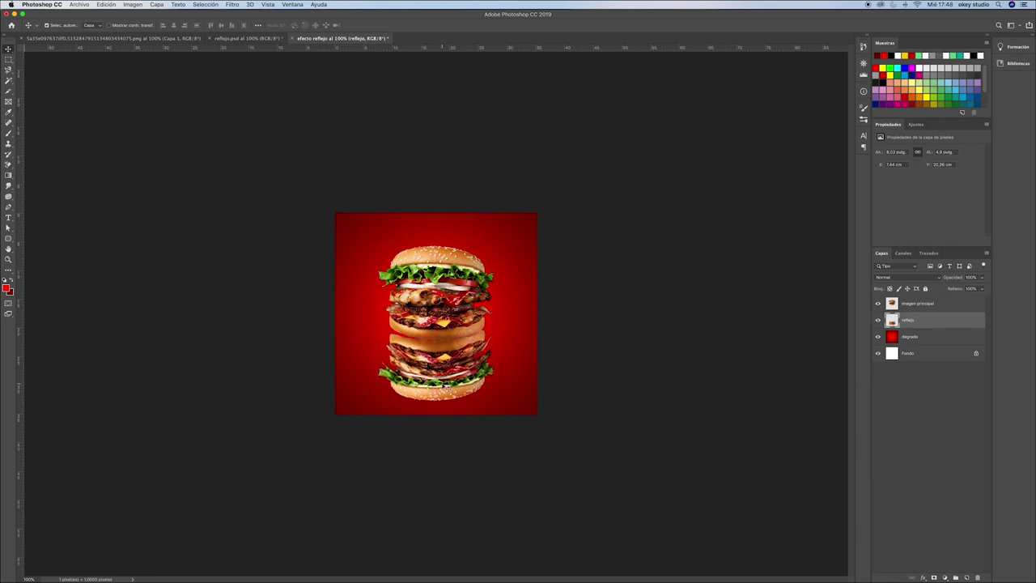
pyautogui.hotkey('shift', 'Up')
pyautogui.hotkey('shift', 'Up')
pyautogui.hotkey('shift', 'Up')
pyautogui.hotkey('shift', 'Up')
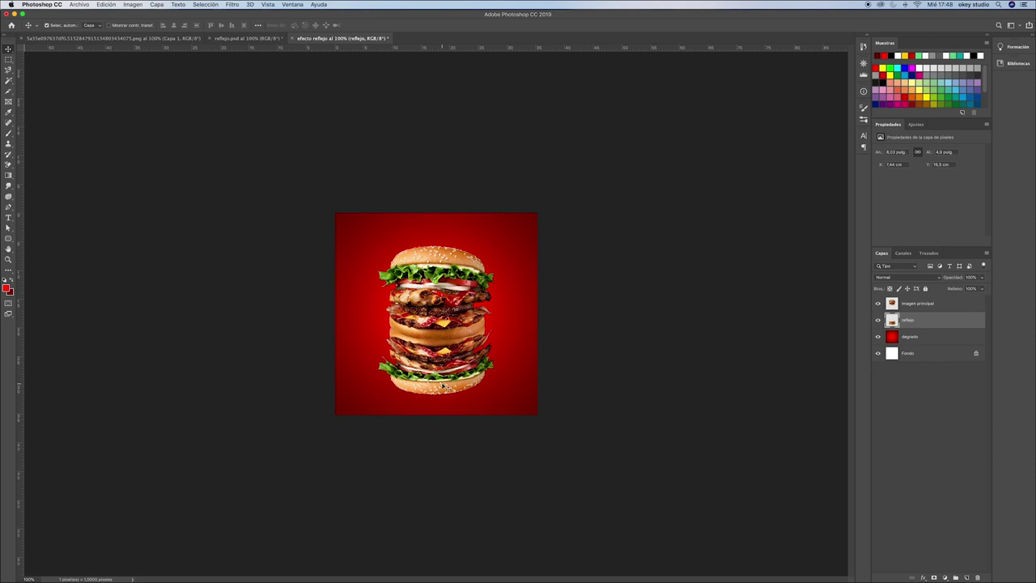
pyautogui.hotkey('shift', 'Down')
pyautogui.hotkey('shift', 'Down')
pyautogui.hotkey('shift', 'Down')
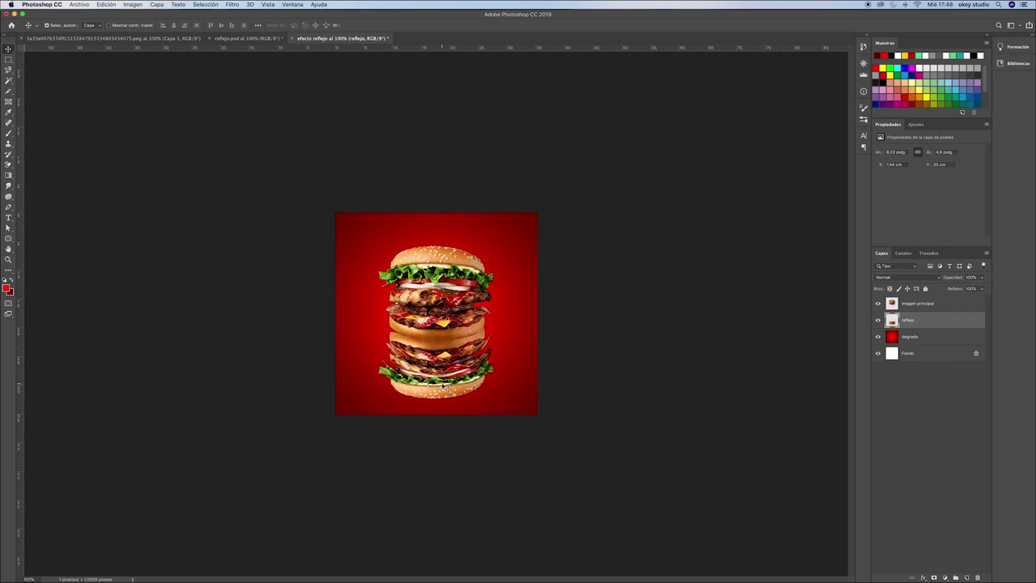
pyautogui.hotkey('shift', 'Down')
pyautogui.hotkey('shift', 'Up')
pyautogui.press('z')
pyautogui.click(450, 373)
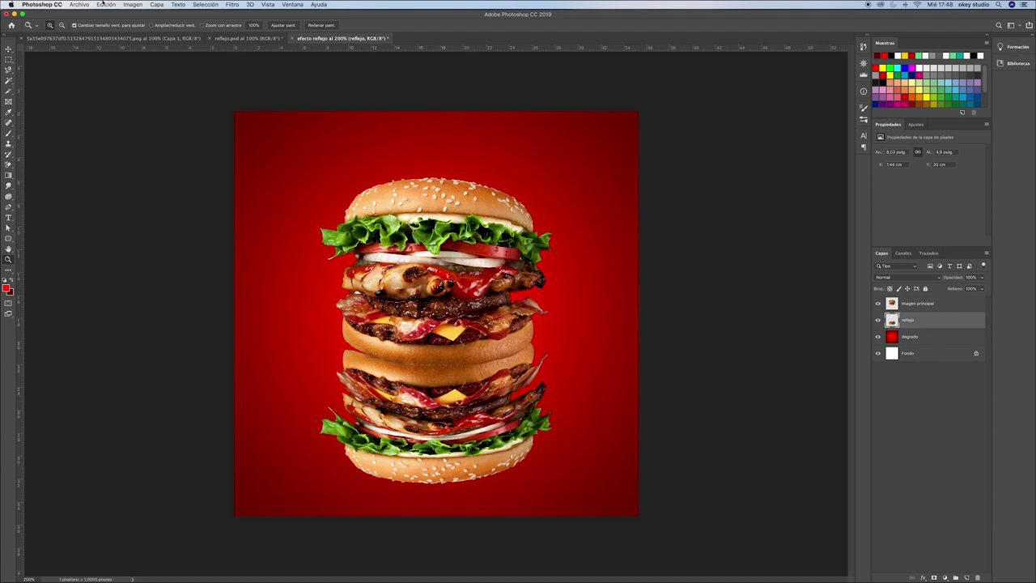
# Warp the reflection again, lifting its upper-left edge against the original's bottom bun.
pyautogui.click(105, 4)
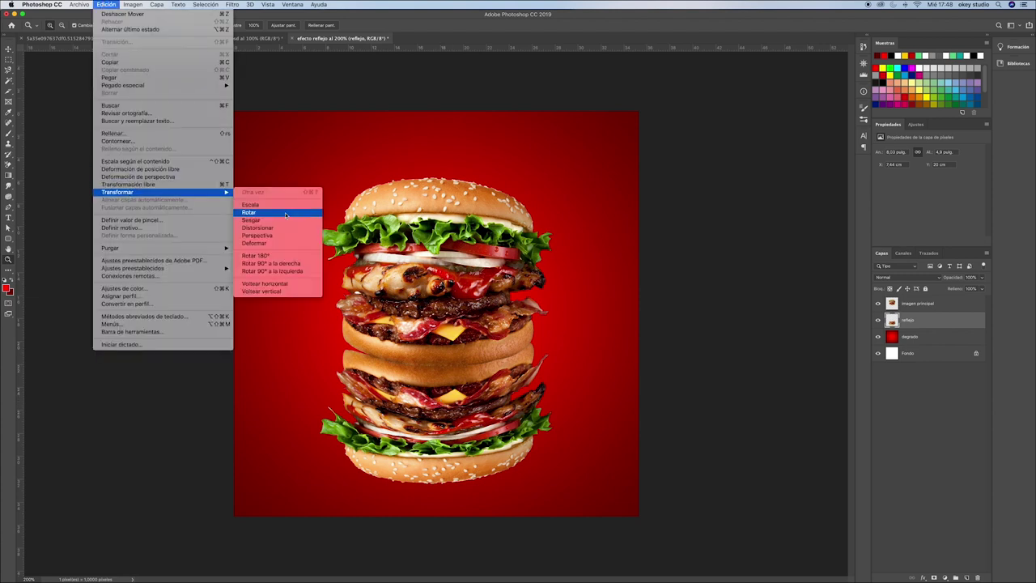
pyautogui.click(267, 243)
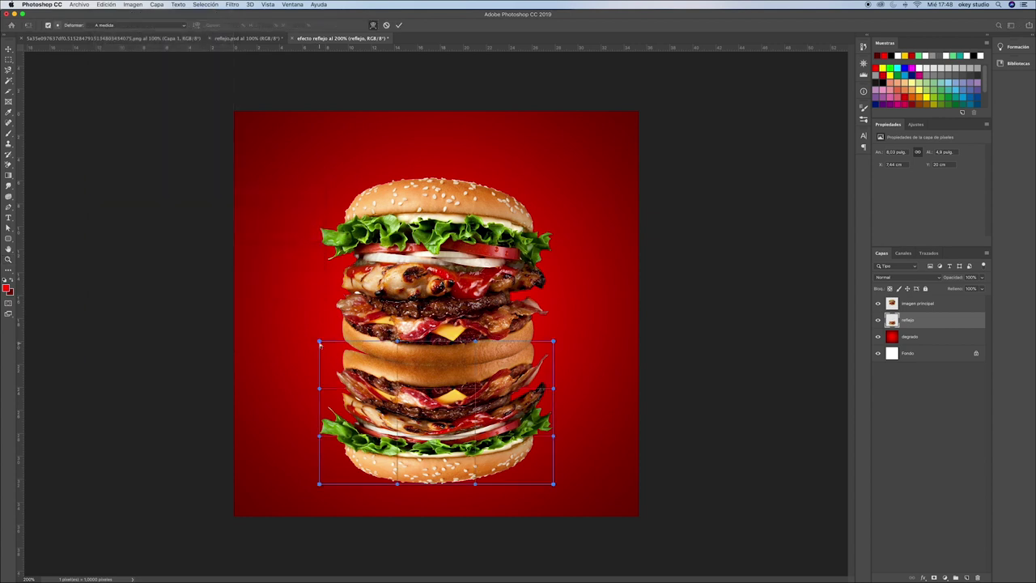
pyautogui.moveTo(333, 345); pyautogui.dragTo(331, 333)
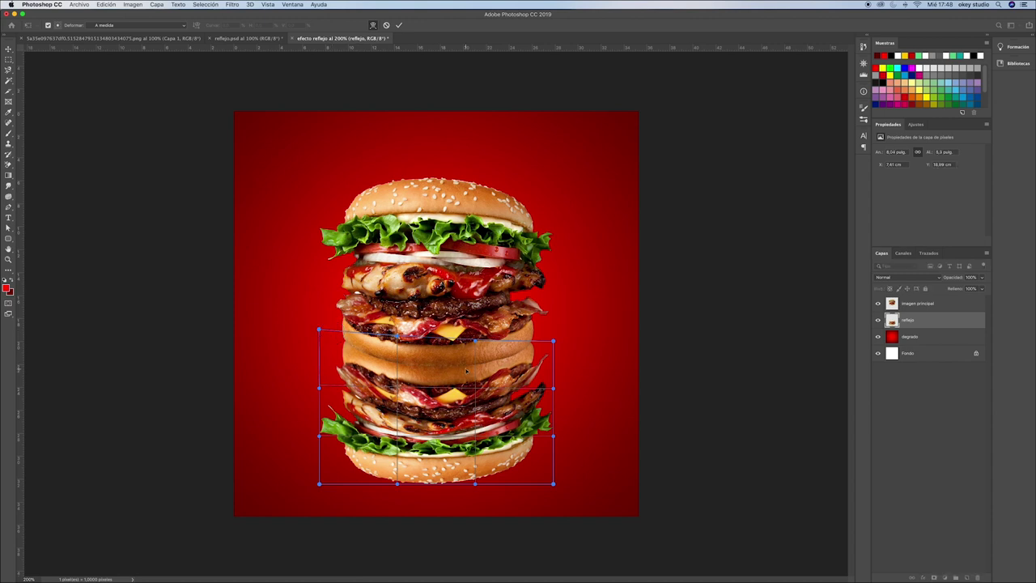
pyautogui.press('Return')
pyautogui.press('z')
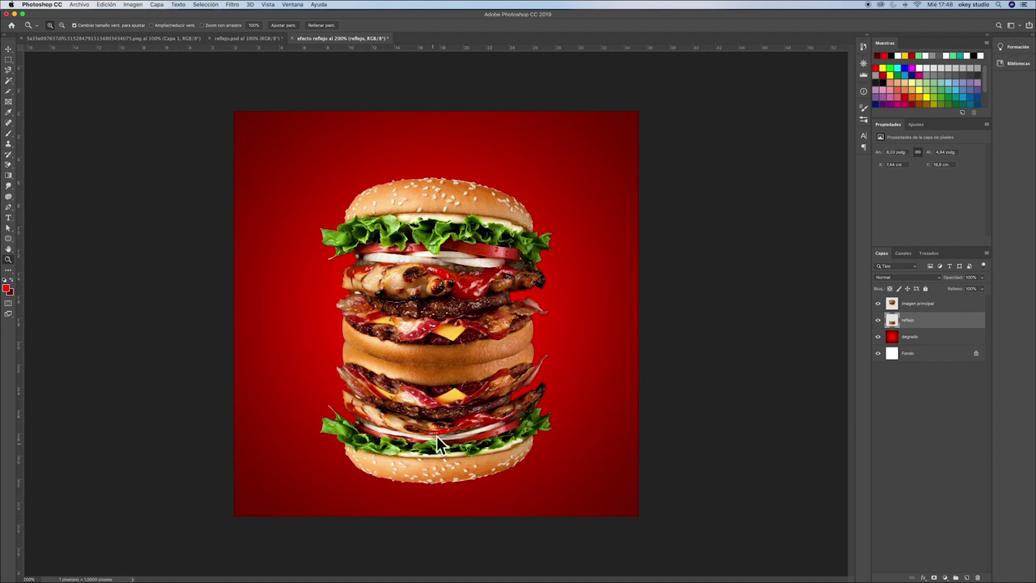
pyautogui.press('g')
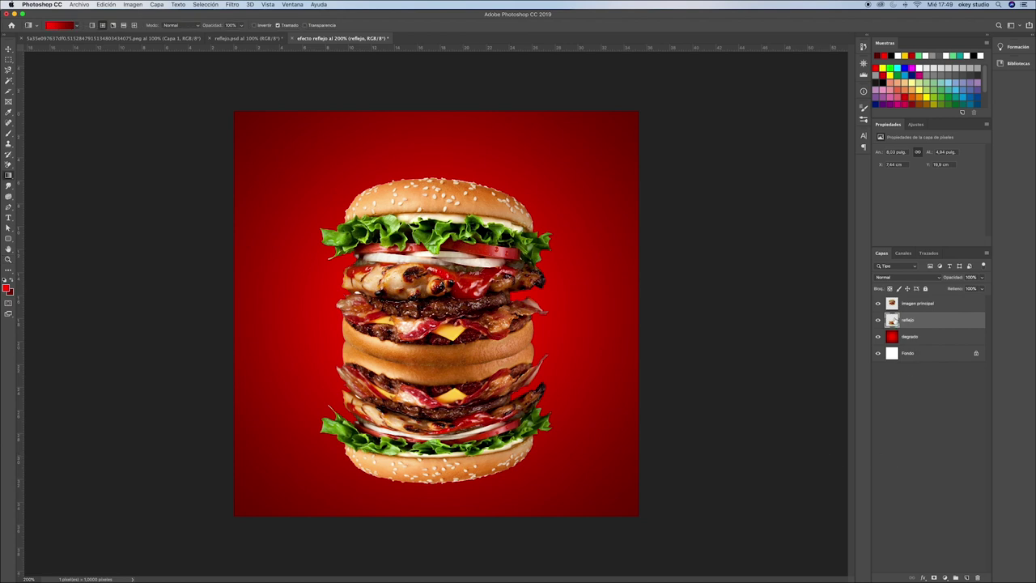
# Add a layer mask to reflejo and draw a linear gradient fading the reflection.
pyautogui.click(935, 577)
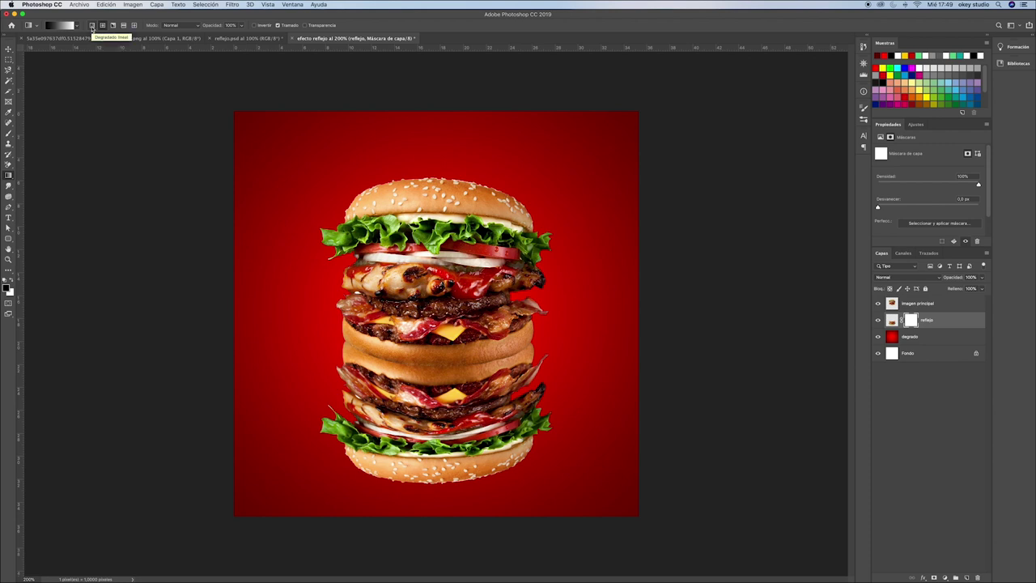
pyautogui.click(92, 27)
pyautogui.moveTo(443, 478); pyautogui.dragTo(444, 416)
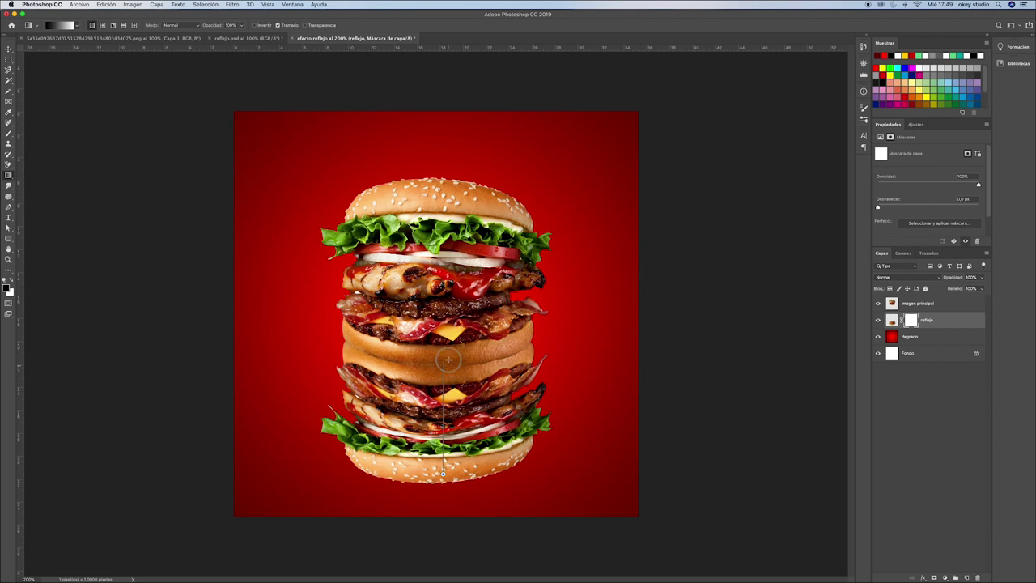
pyautogui.moveTo(444, 391); pyautogui.dragTo(450, 301)
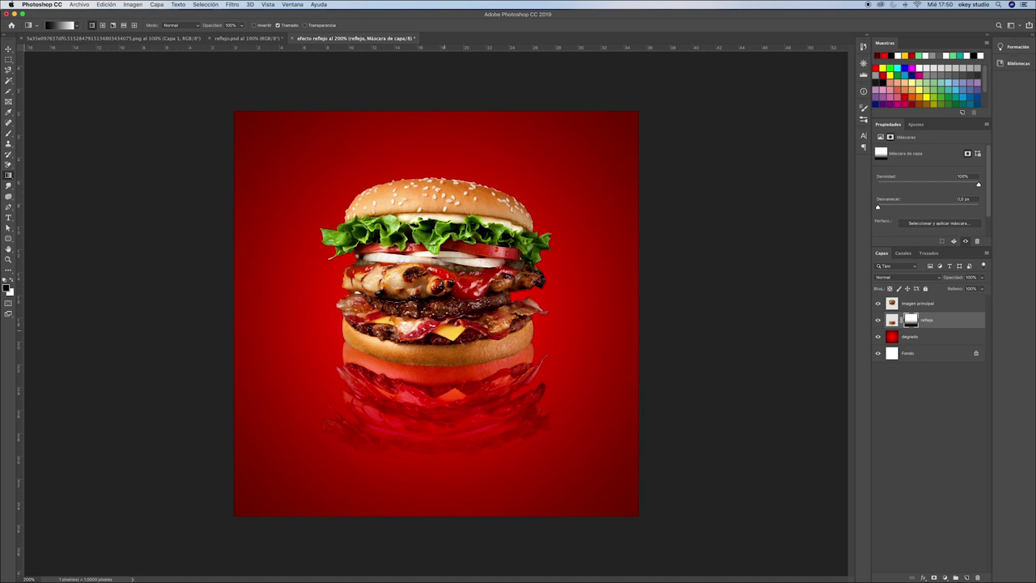
# Redraw the mask gradient until the mirrored burger fades smoothly into the red background.
pyautogui.hotkey('ctrl', 'z')
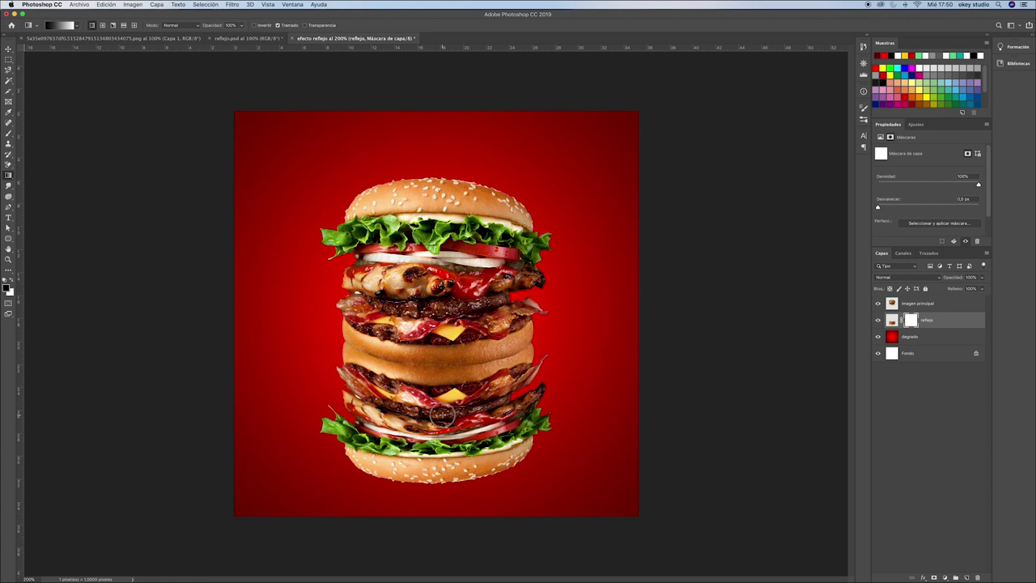
pyautogui.moveTo(437, 404); pyautogui.dragTo(437, 348)
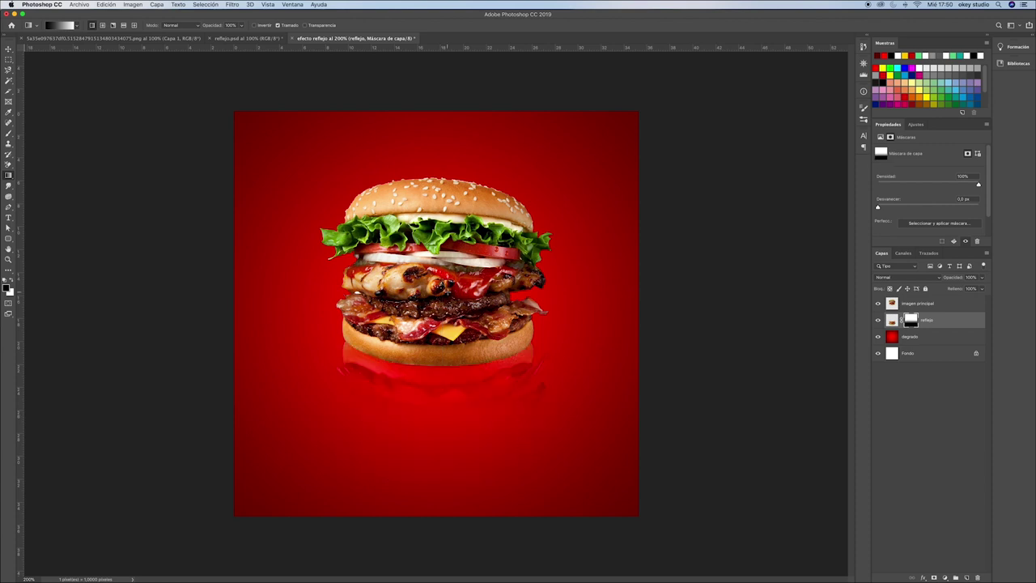
pyautogui.hotkey('ctrl', 'z')
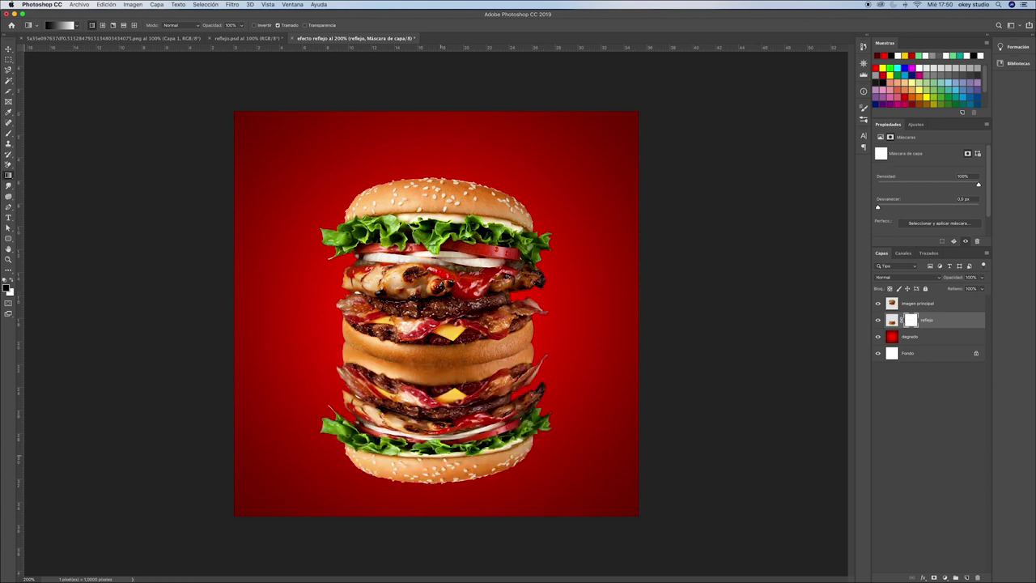
pyautogui.moveTo(444, 425); pyautogui.dragTo(445, 300)
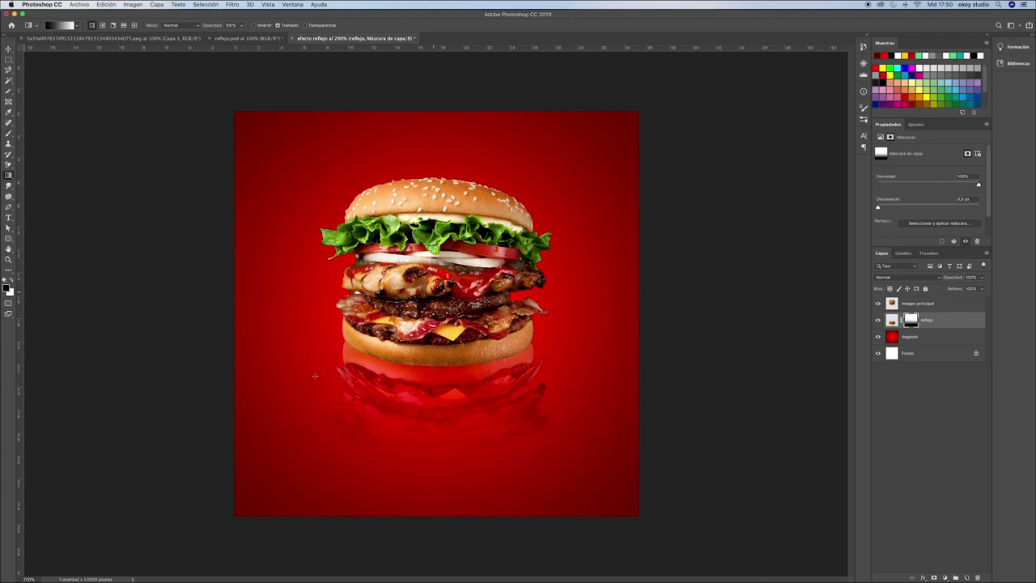
pyautogui.click(8, 49)
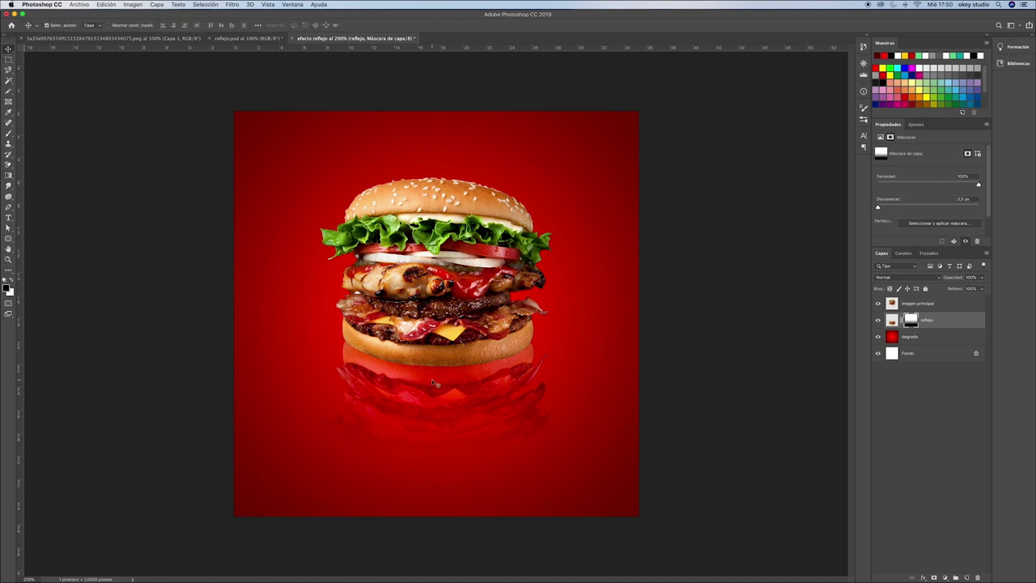
pyautogui.press('g')
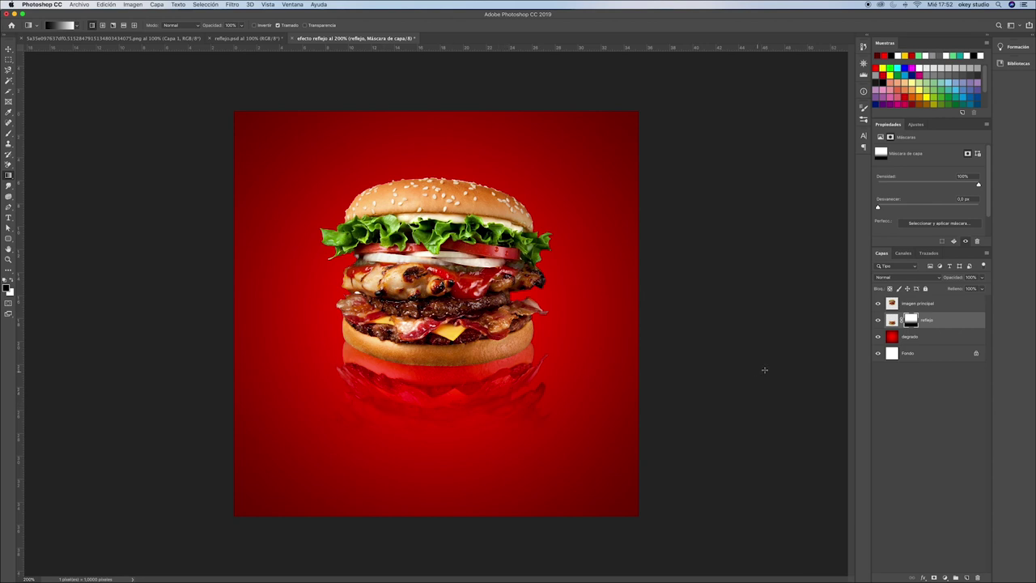
# Give the reflejo pixels a 4-pixel Gaussian blur, then add a new empty layer above.
pyautogui.click(891, 323)
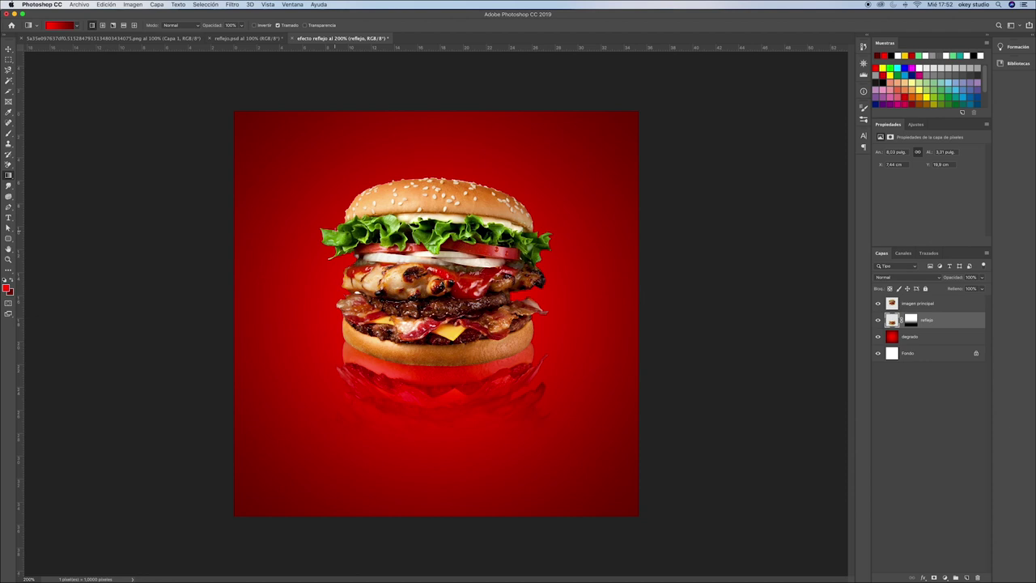
pyautogui.click(233, 4)
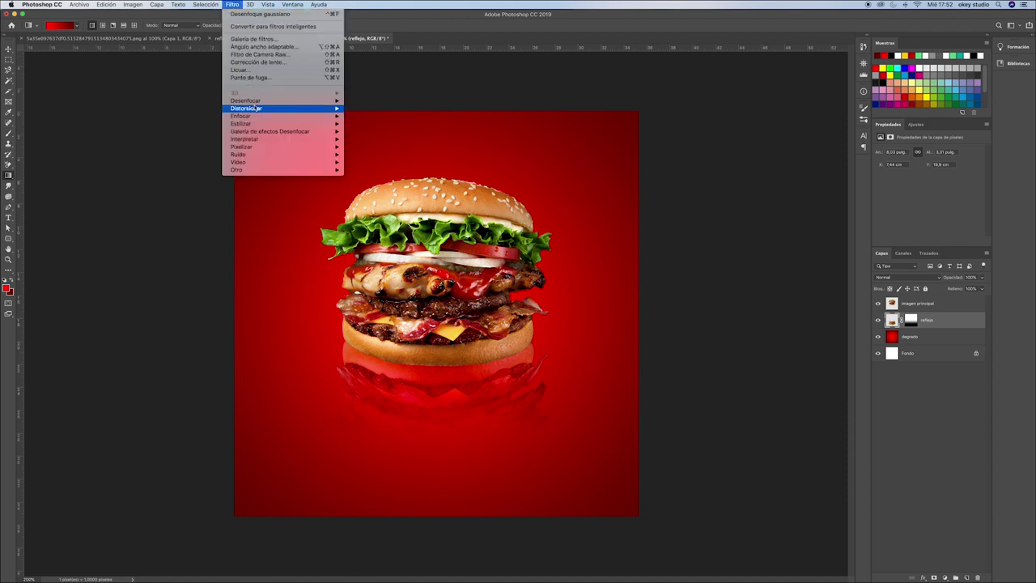
pyautogui.moveTo(246, 100)
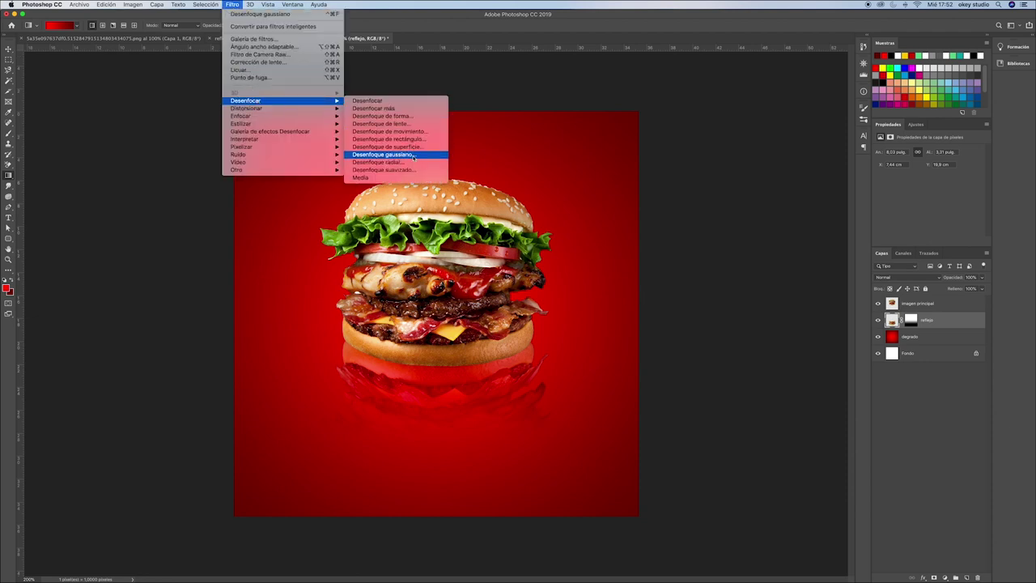
pyautogui.click(413, 157)
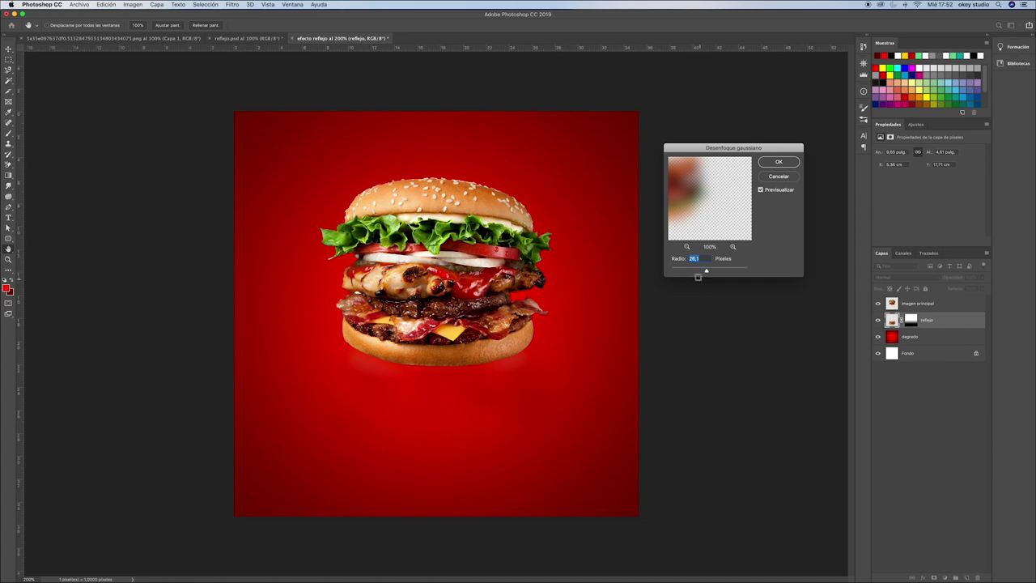
pyautogui.moveTo(706, 273)
pyautogui.mouseDown()
pyautogui.moveTo(674, 273)
pyautogui.moveTo(685, 273)
pyautogui.mouseUp()
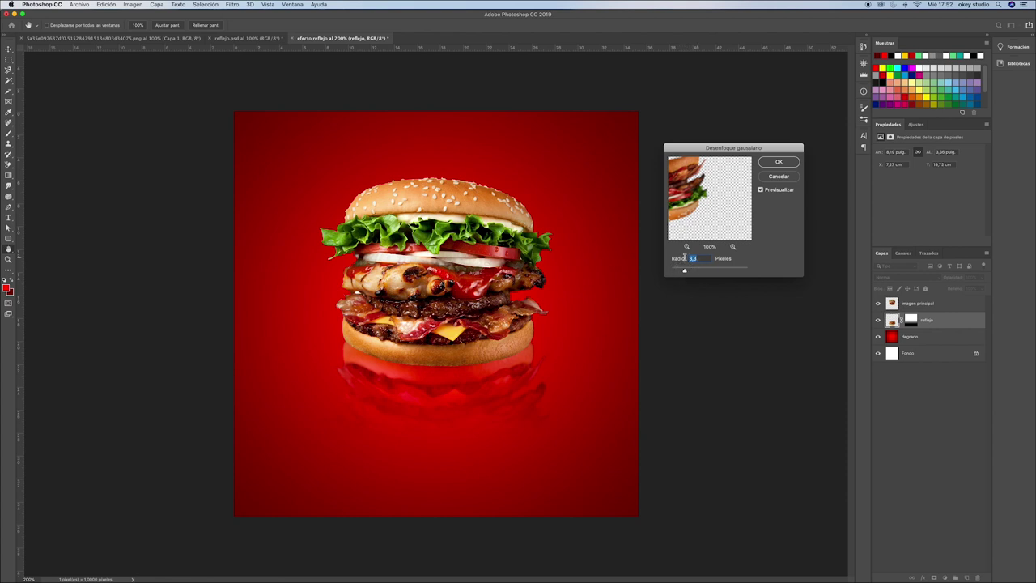
pyautogui.write('4')
pyautogui.click(780, 163)
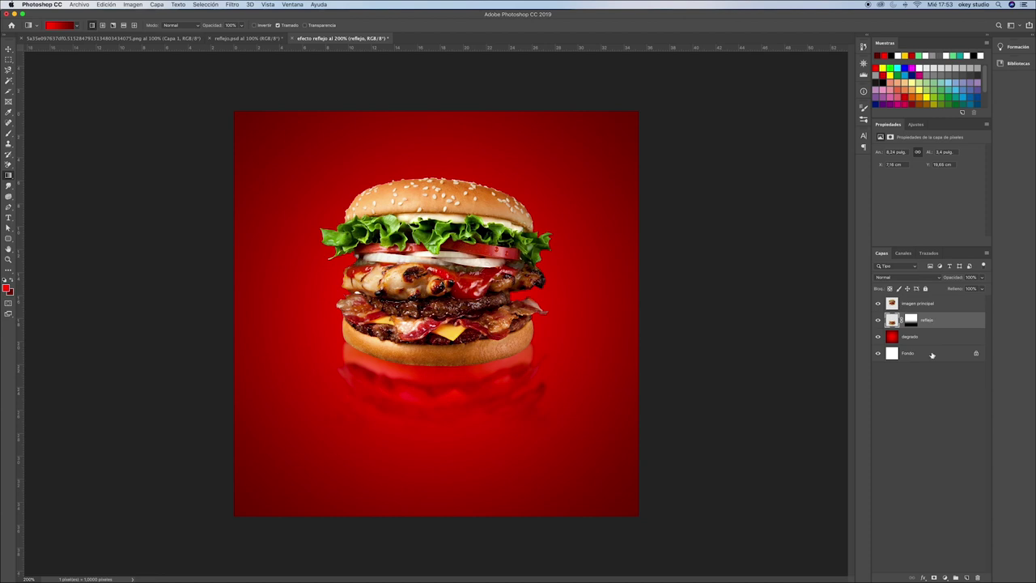
pyautogui.click(967, 577)
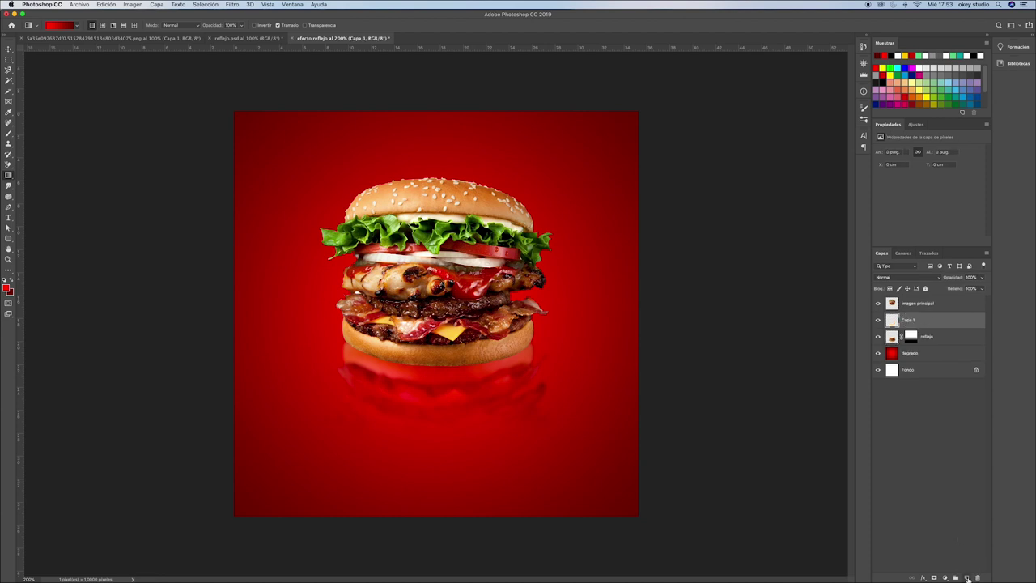
# Rename the new layer to 'sombra' and swap the foreground and background colours.
pyautogui.doubleClick(908, 321)
pyautogui.write('som')
pyautogui.write('bra')
pyautogui.press('Return')
pyautogui.click(11, 281)
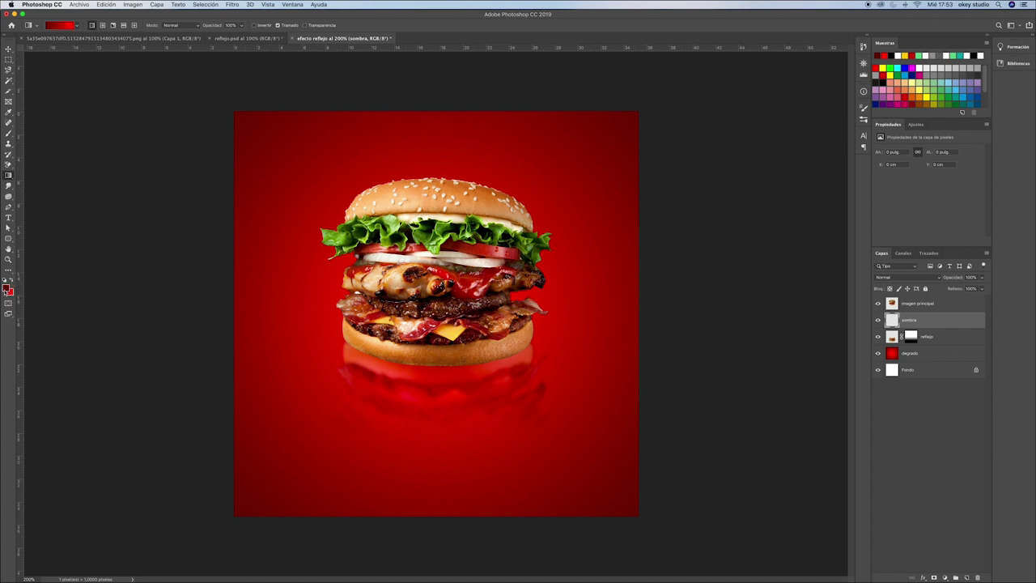
pyautogui.click(8, 61)
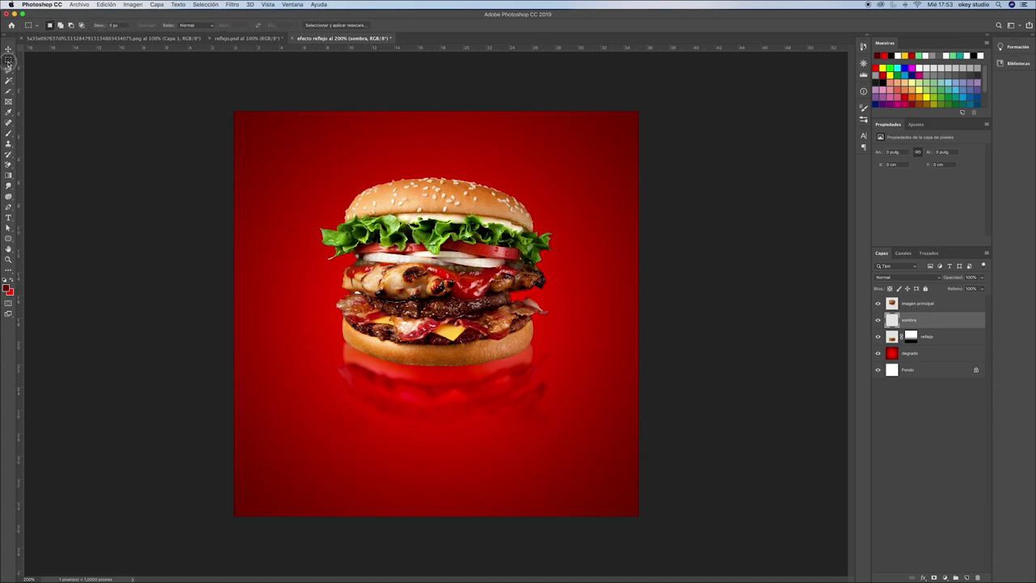
# Draw an oval selection under the burger, fill it dark red with the Paint Bucket, and deselect.
pyautogui.click(43, 67)
pyautogui.moveTo(333, 335)
pyautogui.mouseDown()
pyautogui.moveTo(370, 353)
pyautogui.moveTo(538, 365)
pyautogui.moveTo(540, 374)
pyautogui.mouseUp()
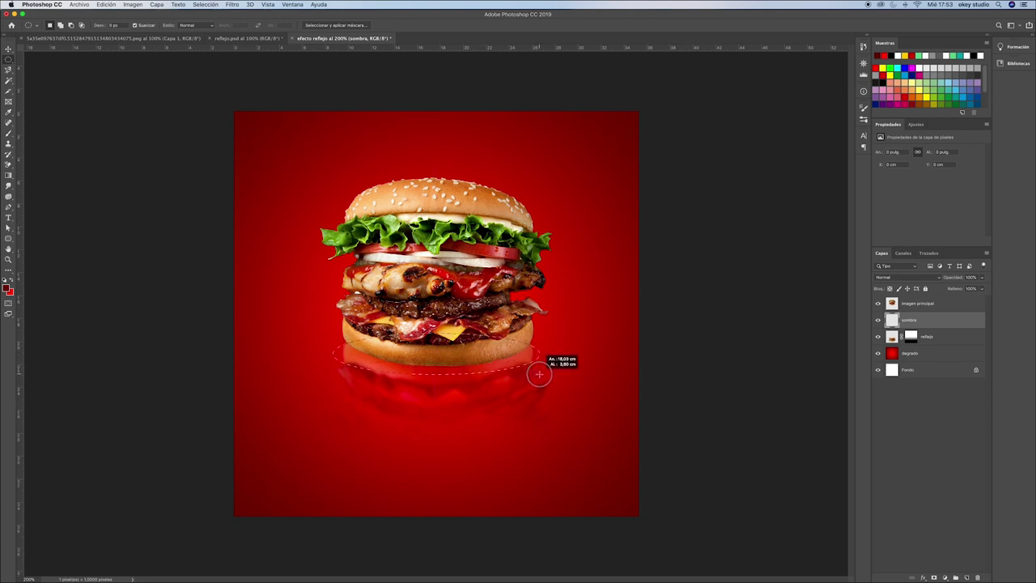
pyautogui.moveTo(540, 374); pyautogui.dragTo(540, 374)
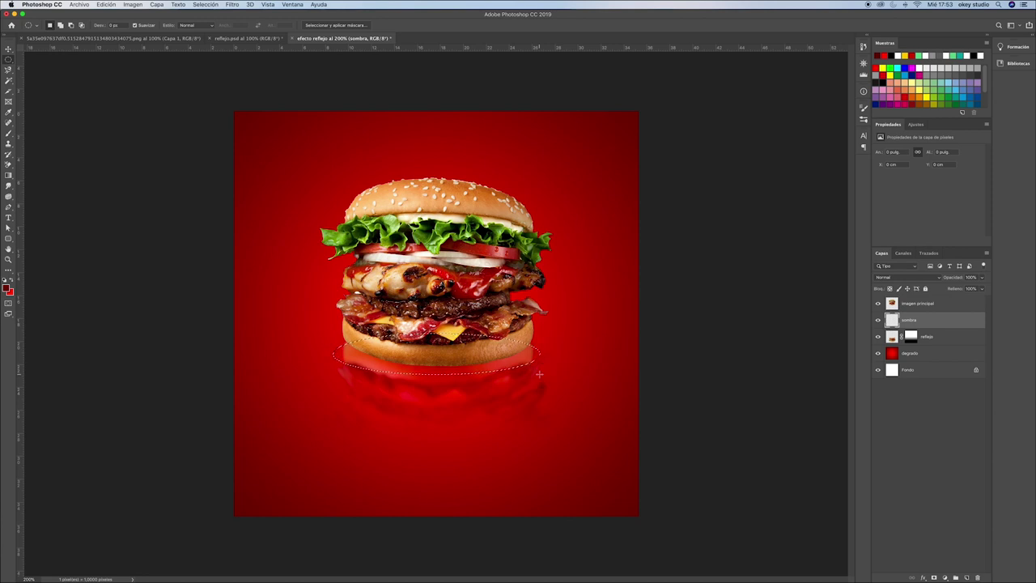
pyautogui.click(9, 176)
pyautogui.rightClick(9, 175)
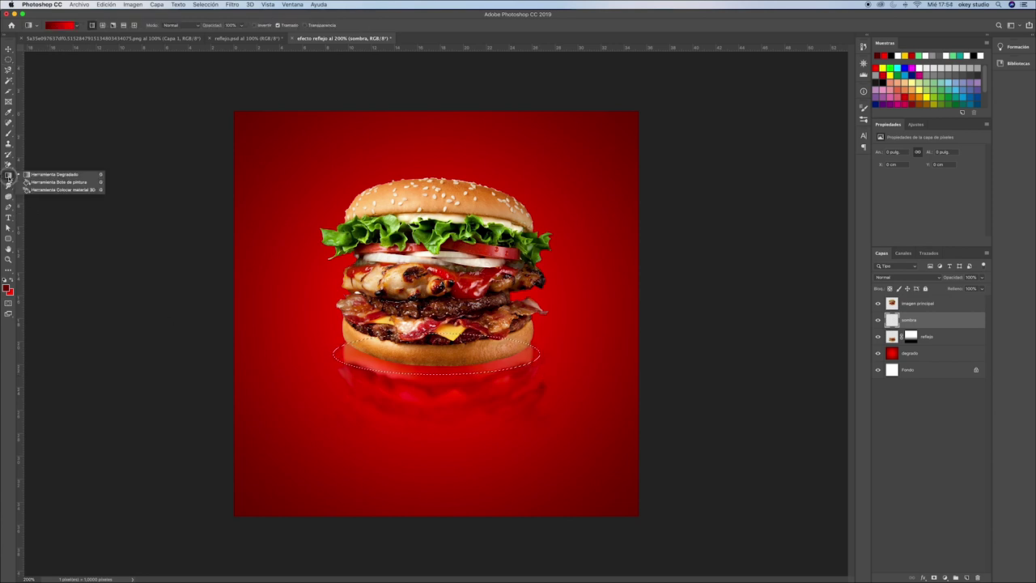
pyautogui.click(51, 183)
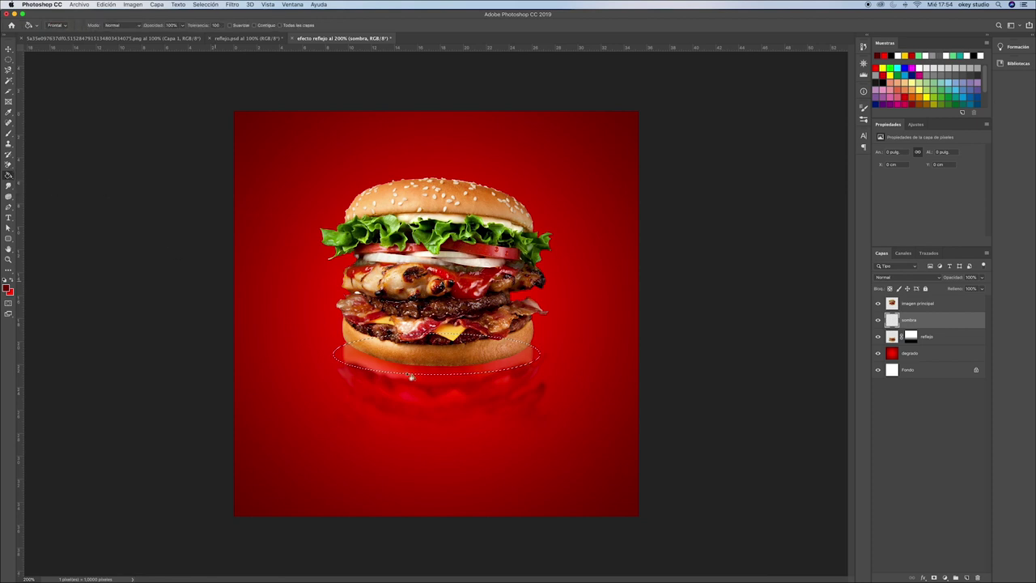
pyautogui.click(453, 371)
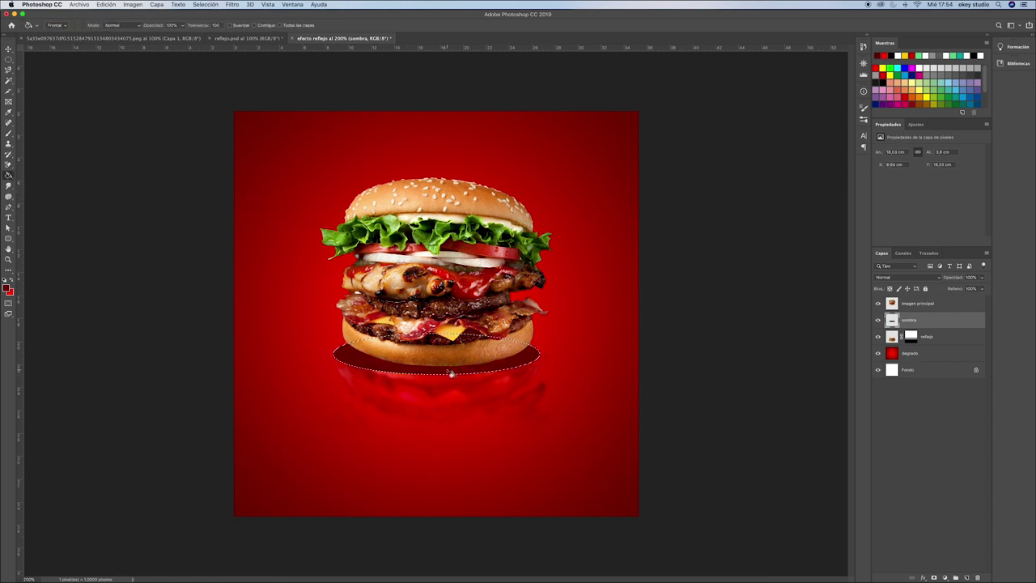
pyautogui.click(8, 50)
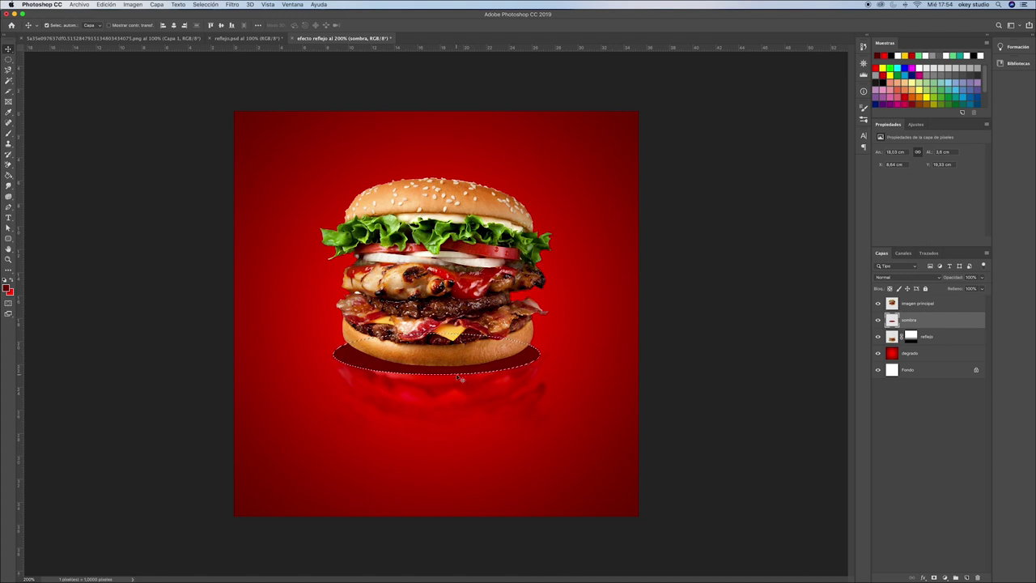
pyautogui.press('ctrl')
pyautogui.hotkey('ctrl', 'd')
pyautogui.click(229, 5)
pyautogui.moveTo(245, 101)
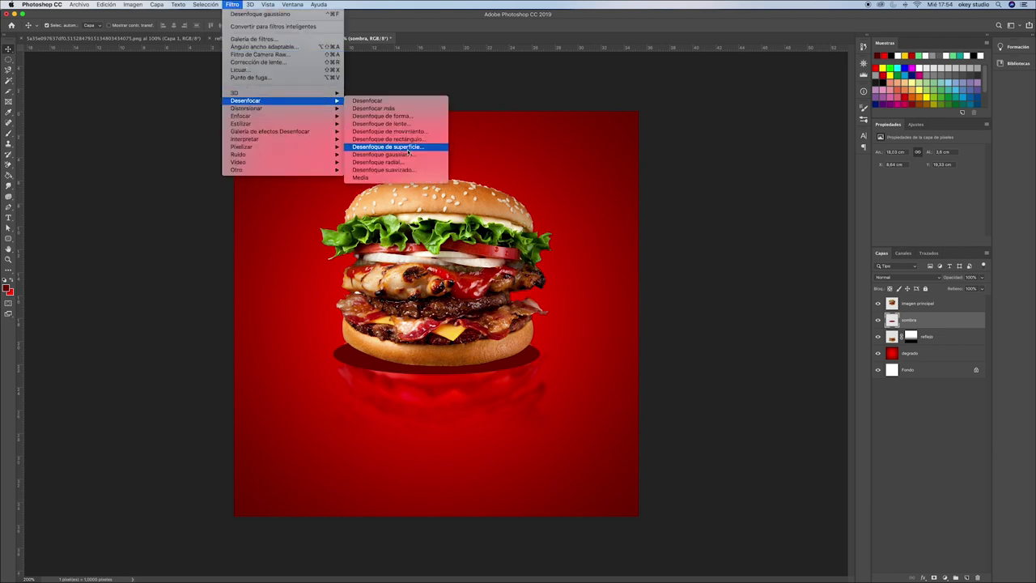
# Apply Desenfoque gaussiano with Radio 12 pixels to the sombra oval.
pyautogui.click(387, 154)
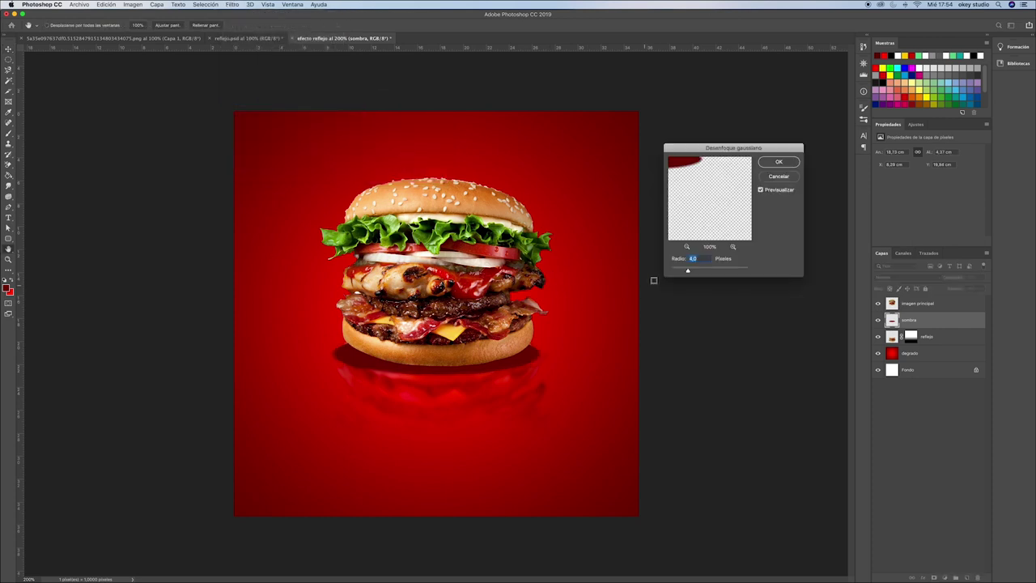
pyautogui.moveTo(687, 272); pyautogui.dragTo(699, 273)
pyautogui.moveTo(700, 274); pyautogui.dragTo(702, 272)
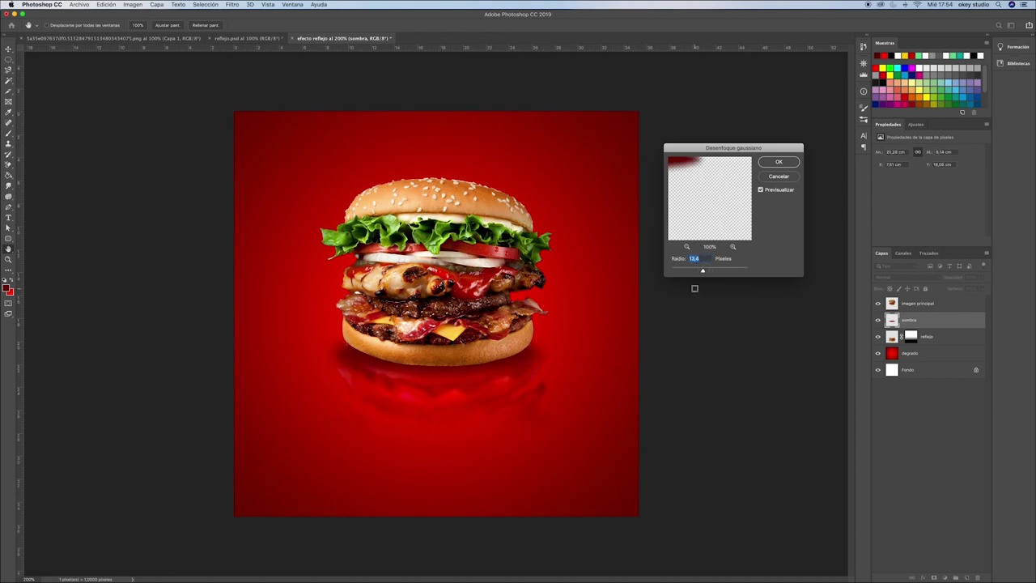
pyautogui.write('10')
pyautogui.press('Up')
pyautogui.press('Up')
pyautogui.press('Return')
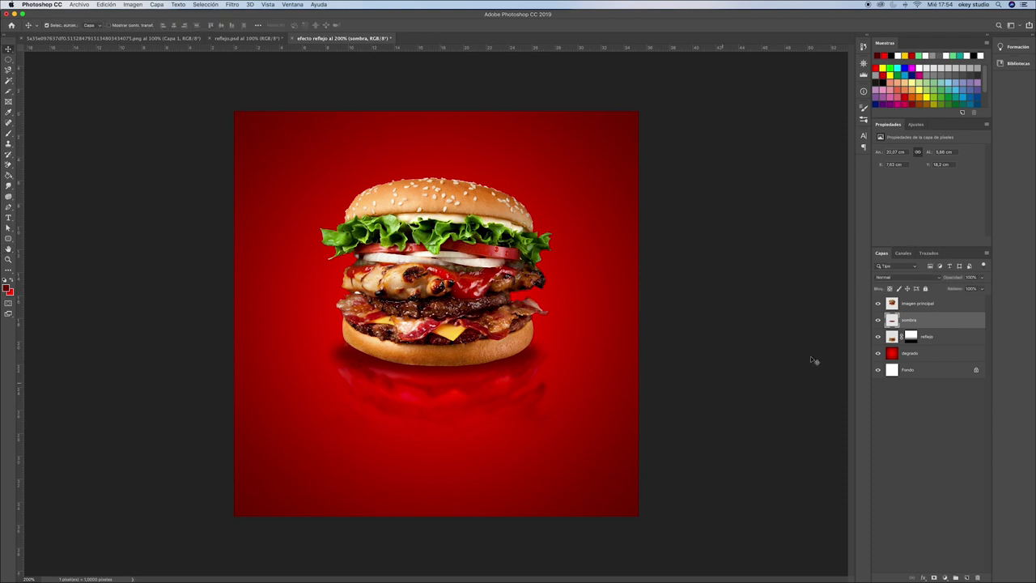
# Nudge the shadow up with the Up arrow and set sombra's opacity to 80%.
pyautogui.press('Up')
pyautogui.press('Up')
pyautogui.click(982, 280)
pyautogui.moveTo(981, 290); pyautogui.dragTo(965, 289)
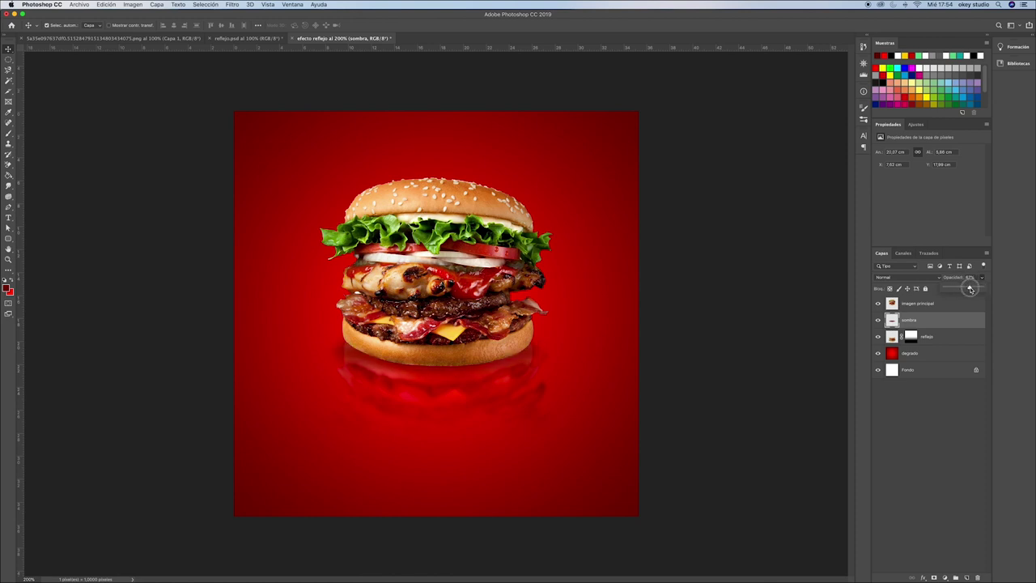
pyautogui.moveTo(966, 289); pyautogui.dragTo(971, 287)
pyautogui.click(961, 279)
pyautogui.write('80')
pyautogui.press('Return')
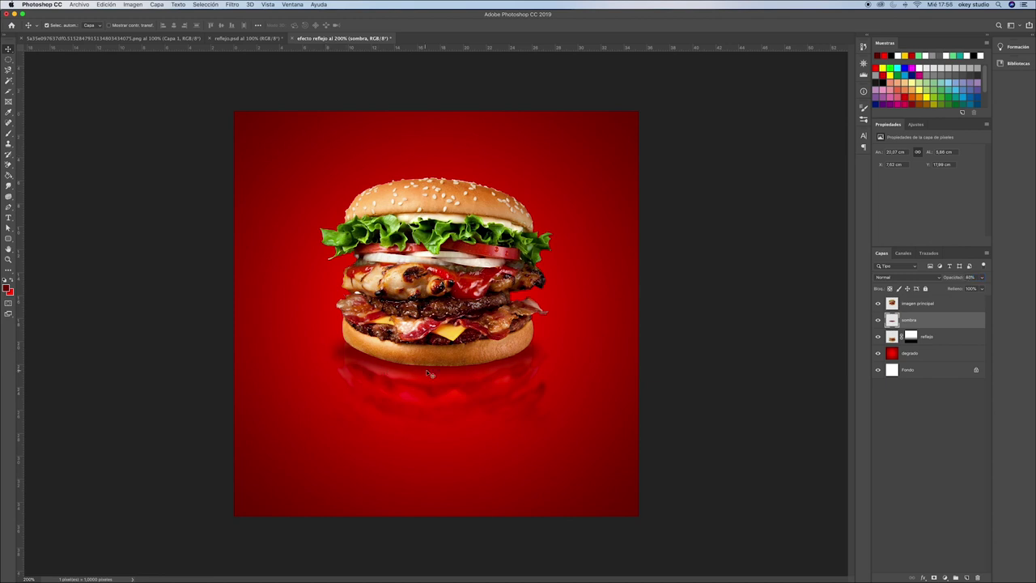